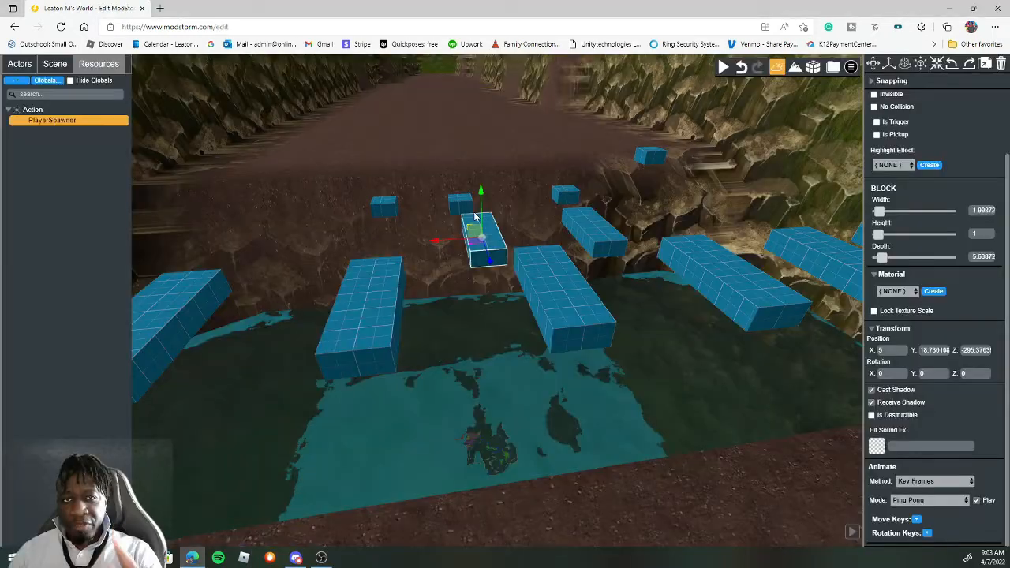
# Move the small middle block along the X axis to about 19.2, over the large outer block
pyautogui.moveTo(435, 240); pyautogui.dragTo(232, 259)
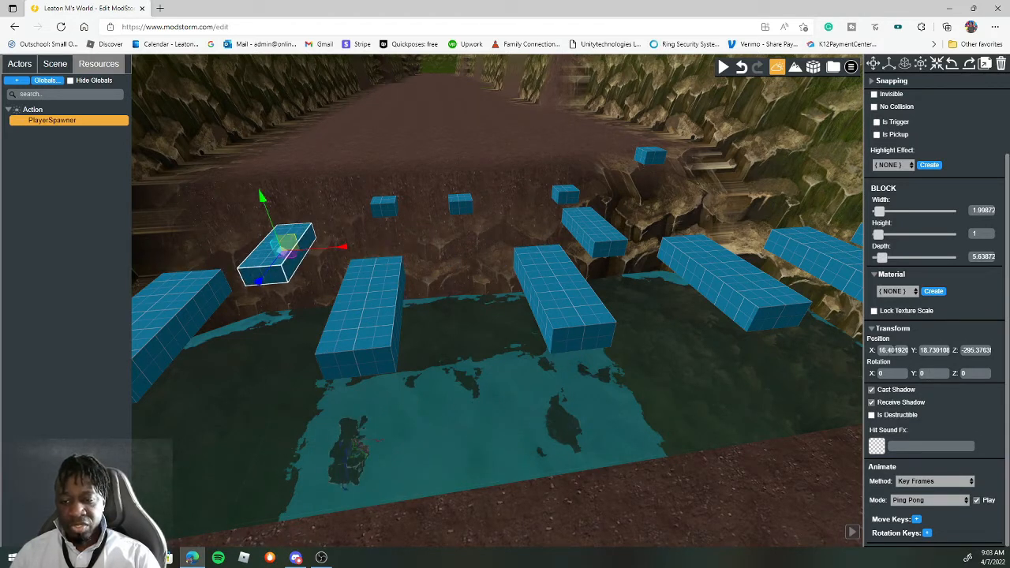
pyautogui.click(970, 351)
pyautogui.click(888, 350)
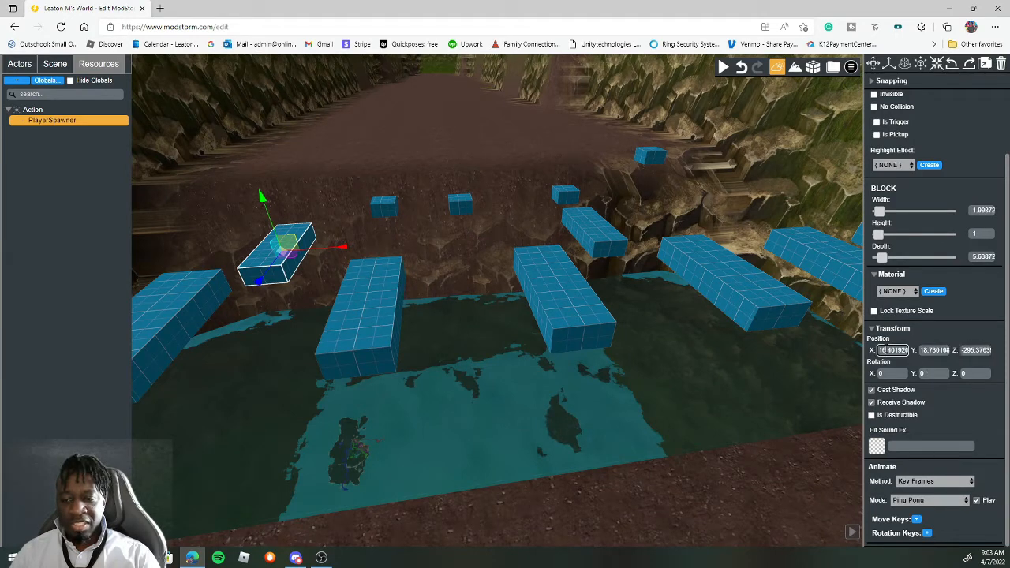
pyautogui.moveTo(347, 251); pyautogui.dragTo(272, 241)
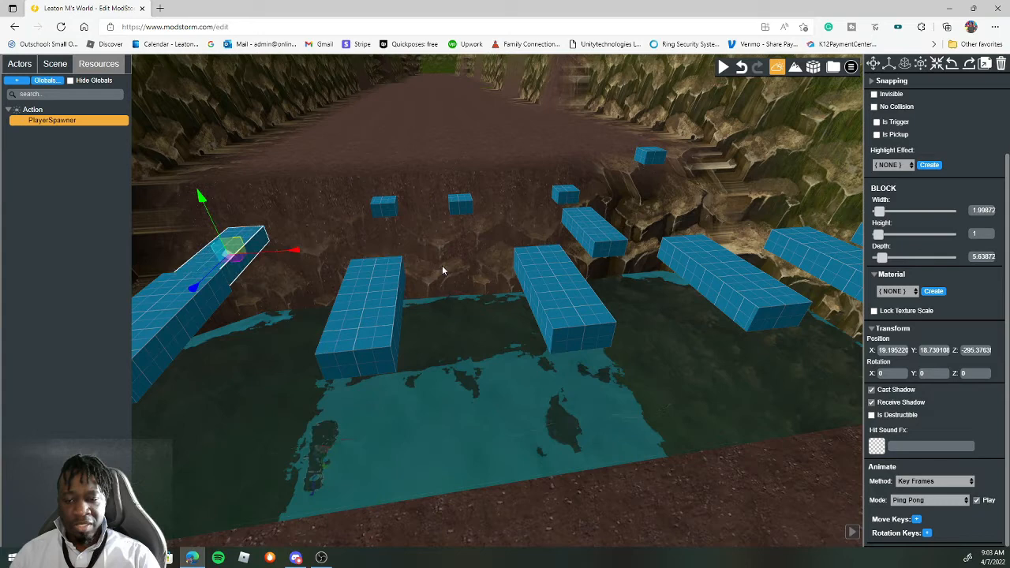
pyautogui.doubleClick(906, 352)
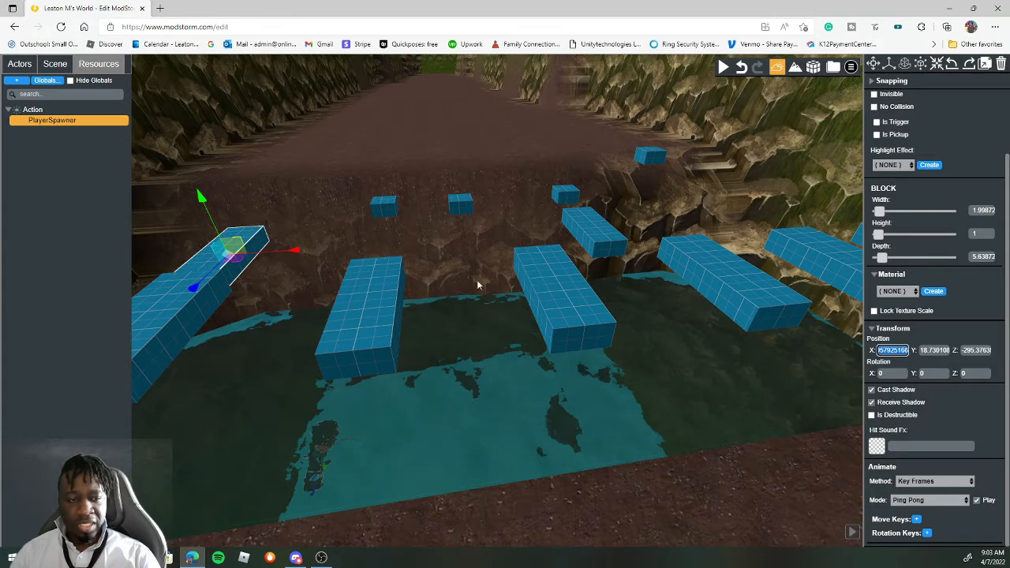
pyautogui.click(693, 360)
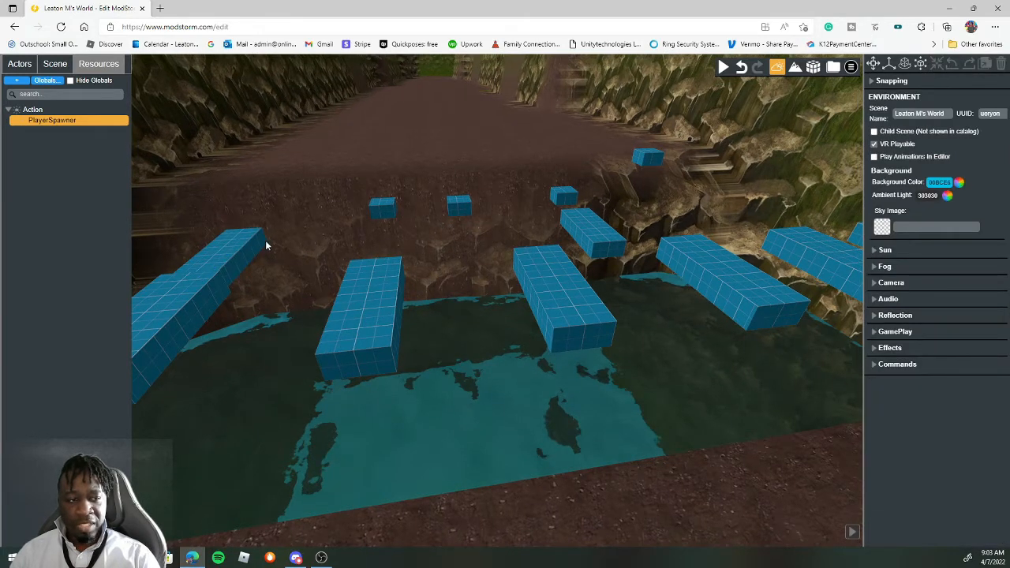
pyautogui.click(246, 248)
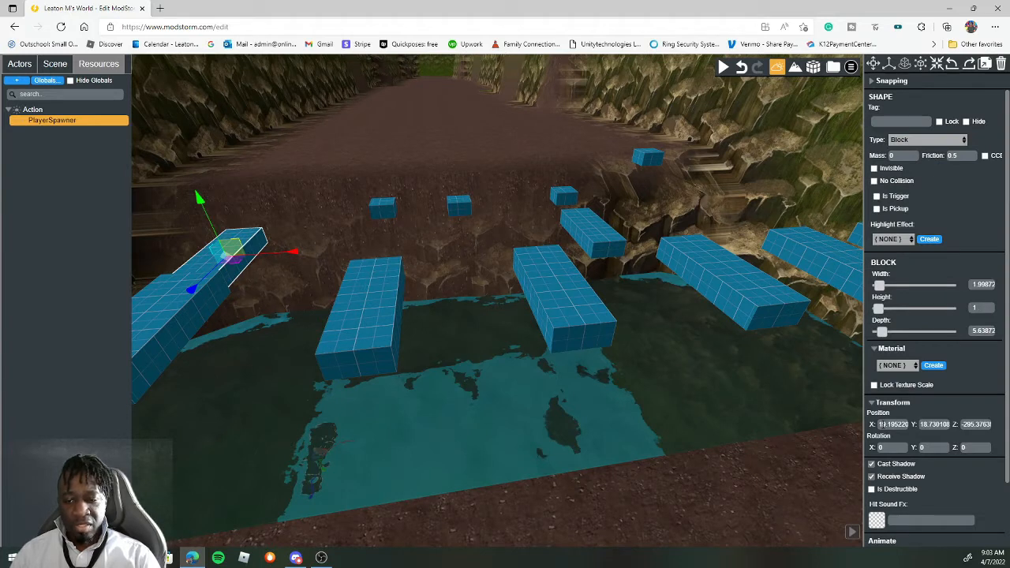
# Move the small block back toward the middle and set its X position to 5
pyautogui.moveTo(284, 259); pyautogui.dragTo(523, 256)
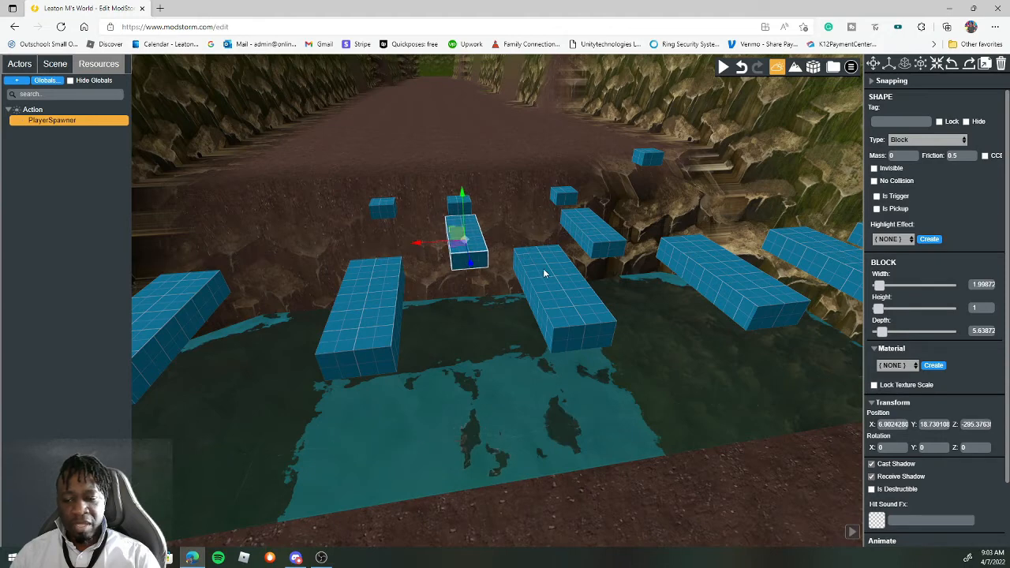
pyautogui.doubleClick(882, 425)
pyautogui.write('5')
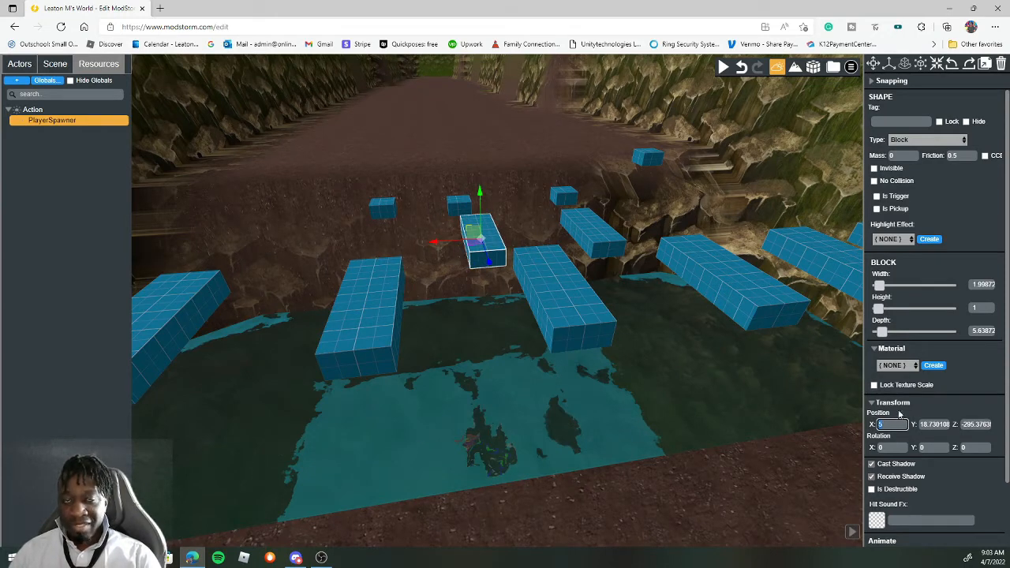
# Set the block's key-frame animation mode to Ping Pong
pyautogui.scroll(-1, 914, 414)
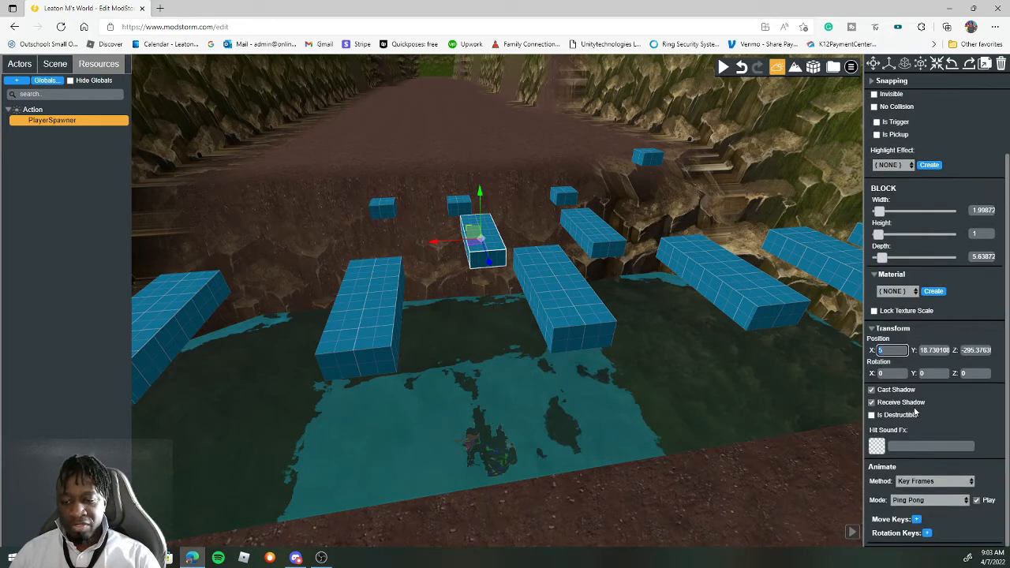
pyautogui.click(894, 468)
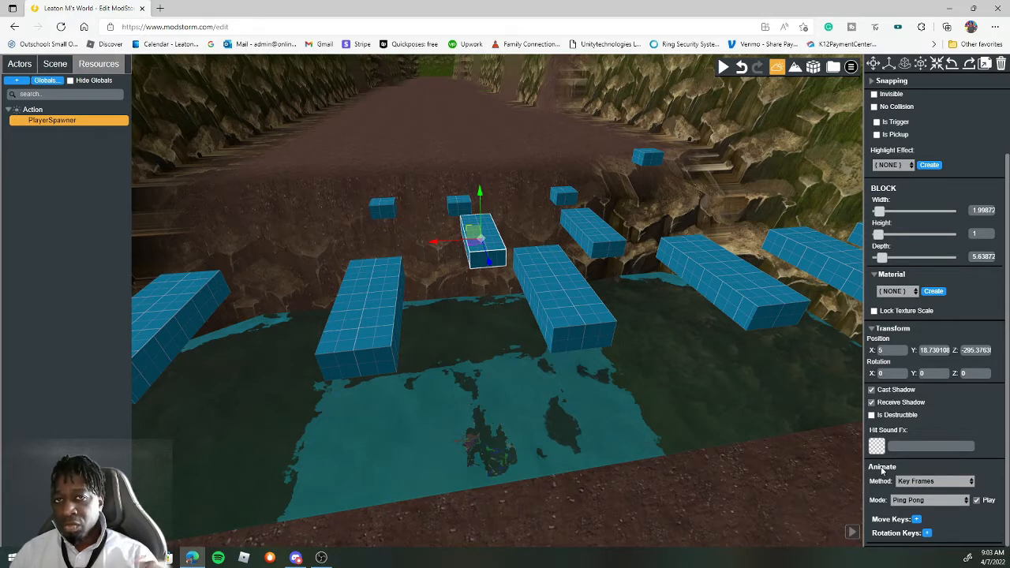
pyautogui.click(928, 500)
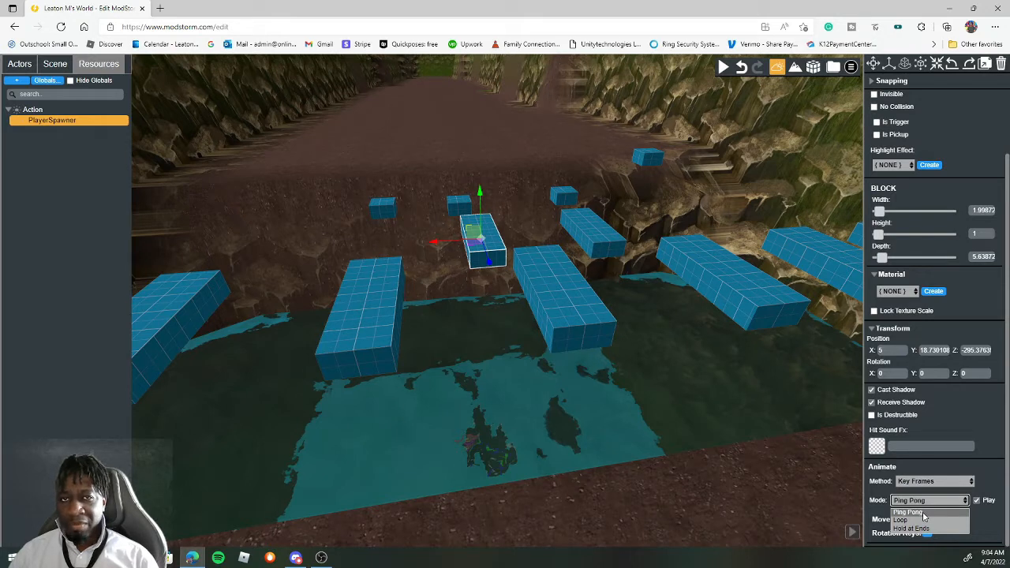
pyautogui.click(925, 513)
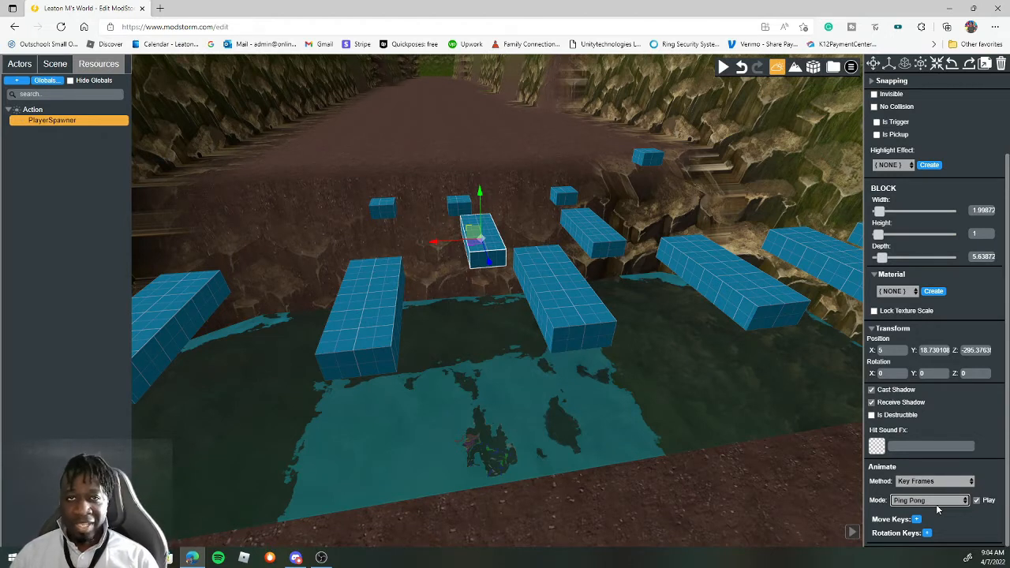
# Add a move key to the block with a speed of 3 m/s, ease None and an X offset of 18
pyautogui.click(916, 520)
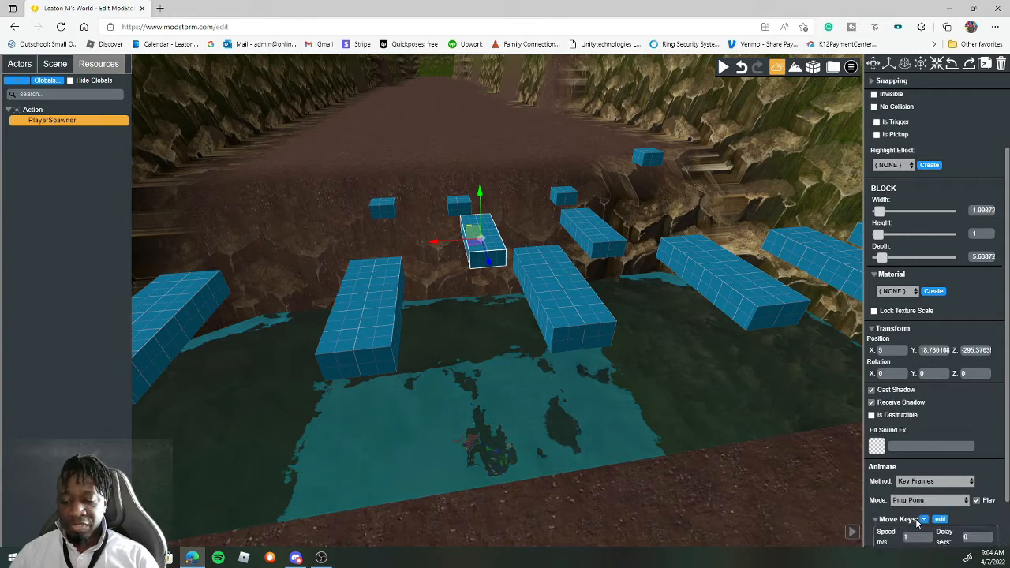
pyautogui.click(932, 519)
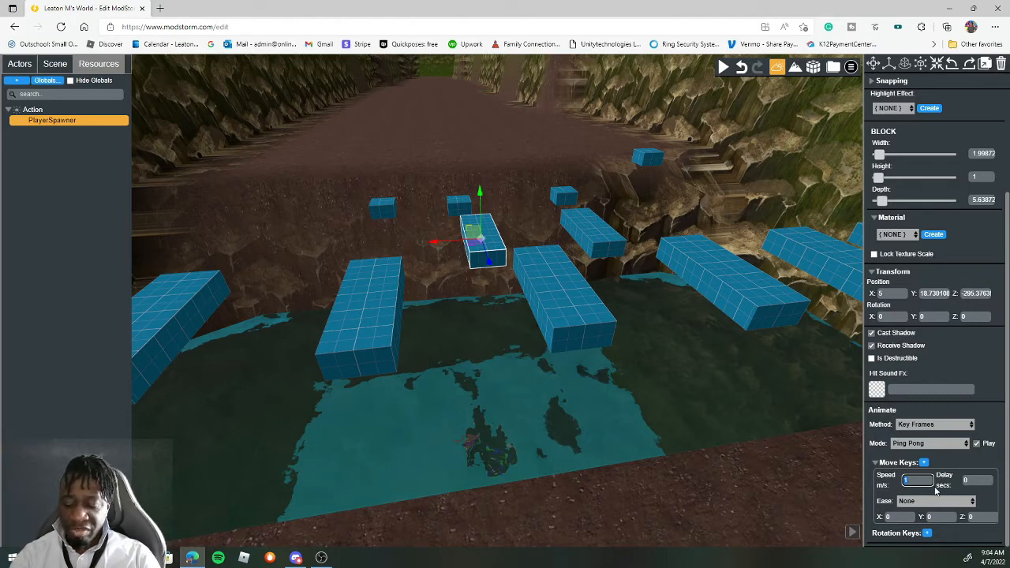
pyautogui.click(936, 466)
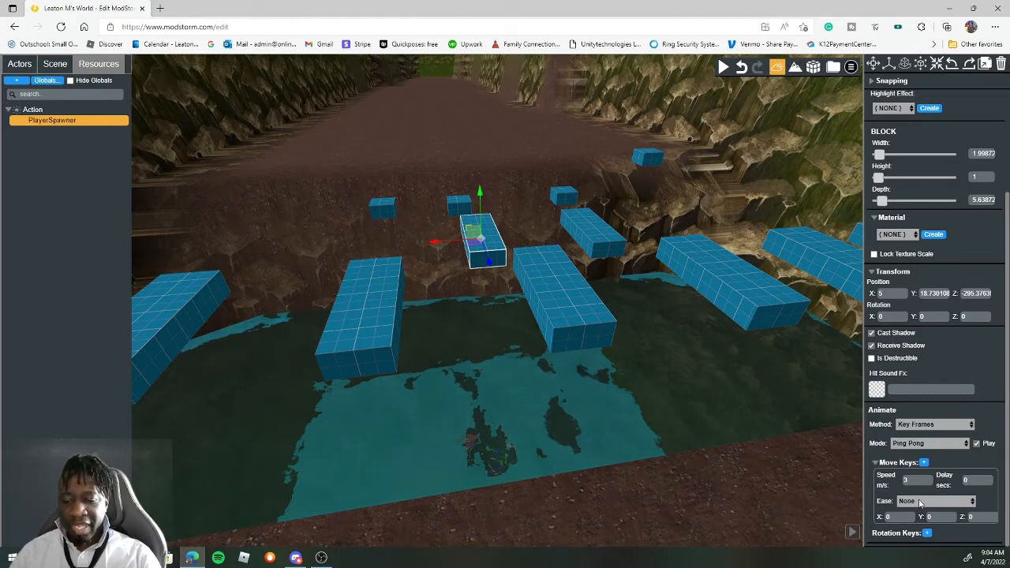
pyautogui.click(961, 503)
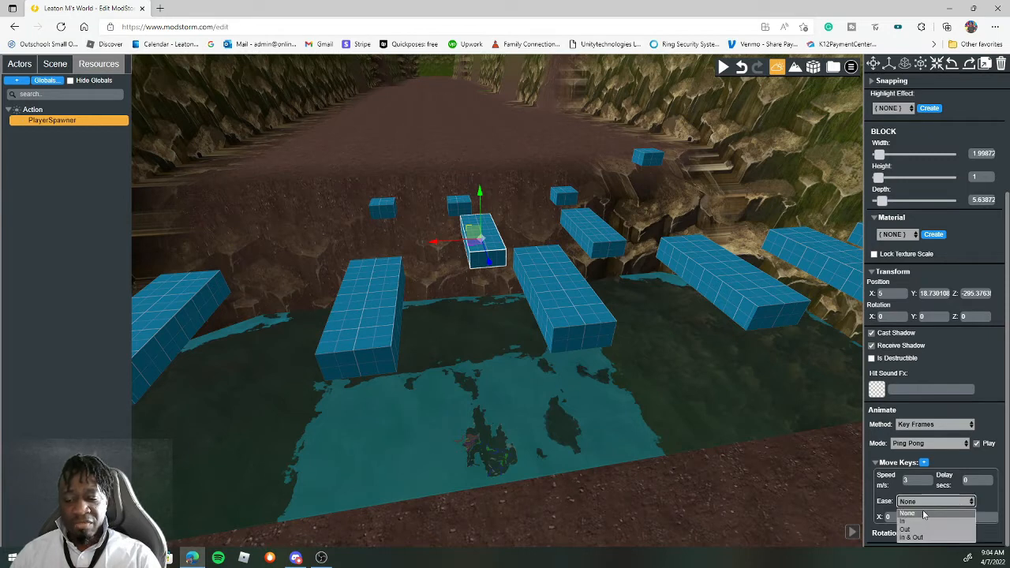
pyautogui.click(925, 513)
pyautogui.click(898, 517)
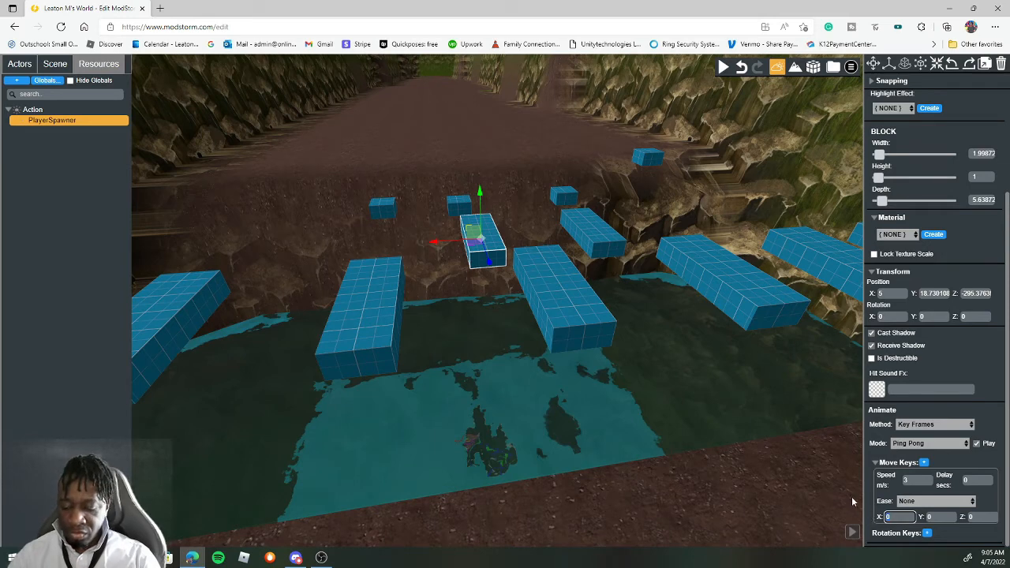
pyautogui.write('10')
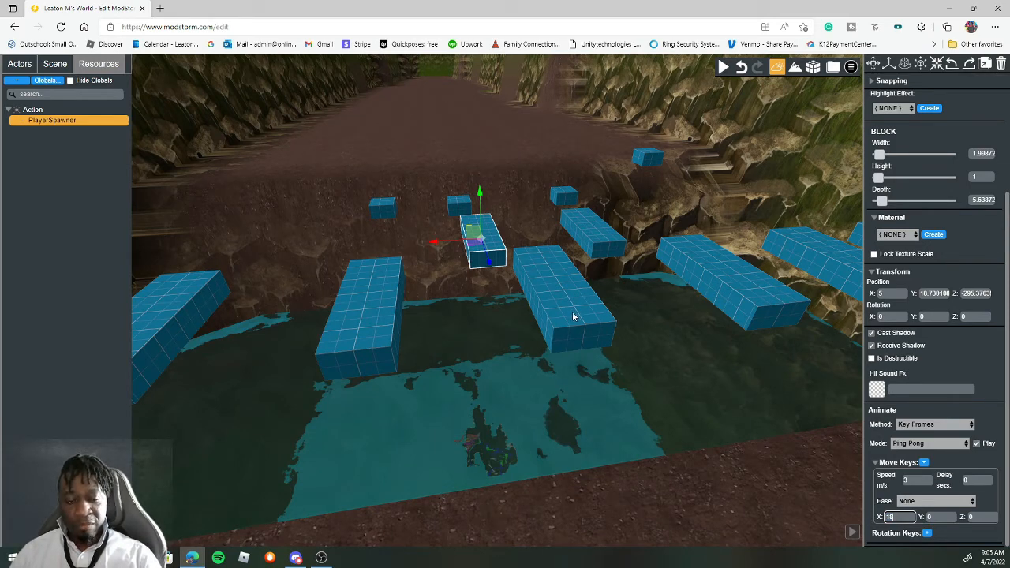
# Inspect the X offset in the neighbouring small block's move key, and playtest the world by running and jumping toward the moving blocks
pyautogui.click(595, 239)
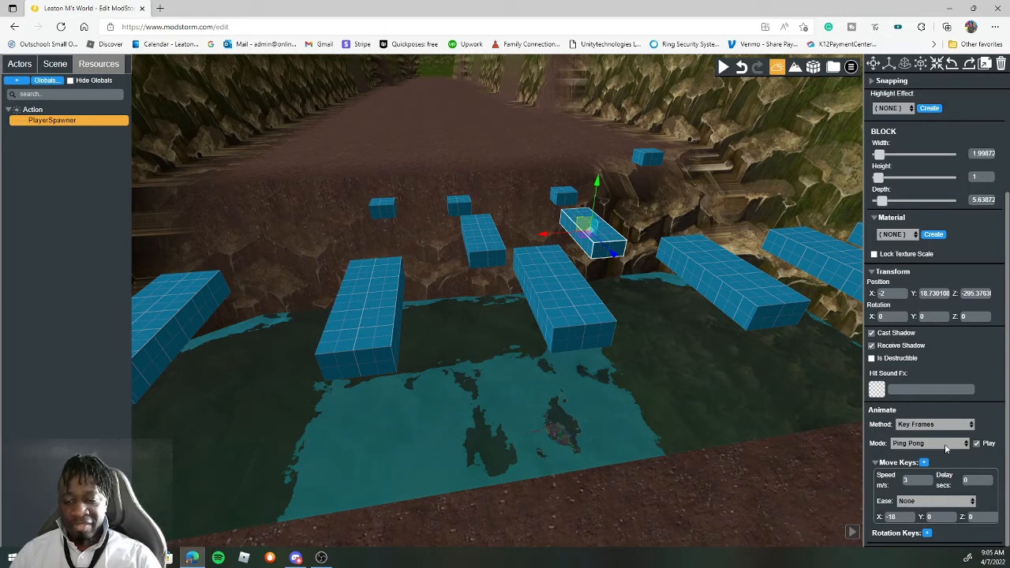
pyautogui.click(901, 518)
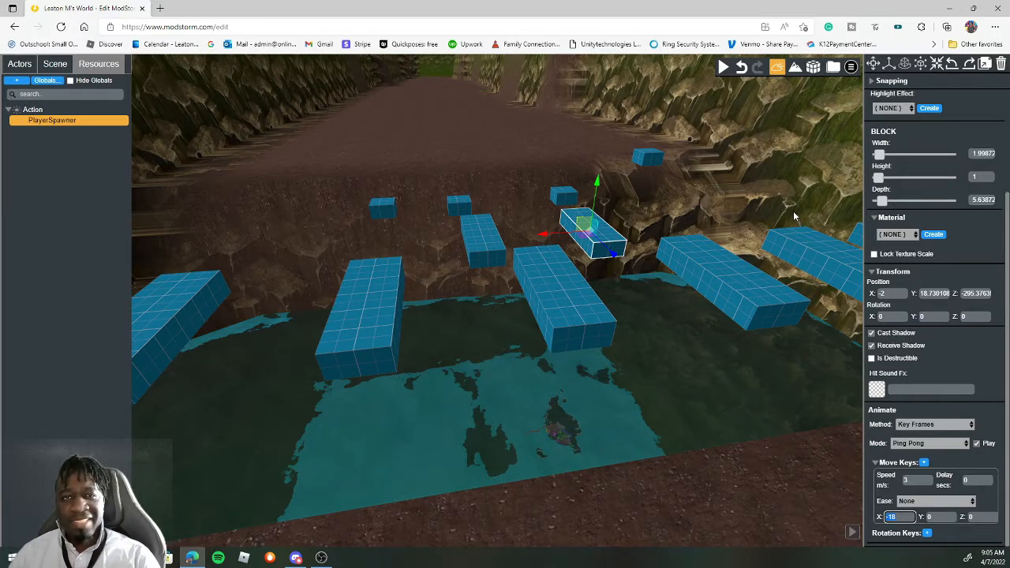
pyautogui.click(723, 67)
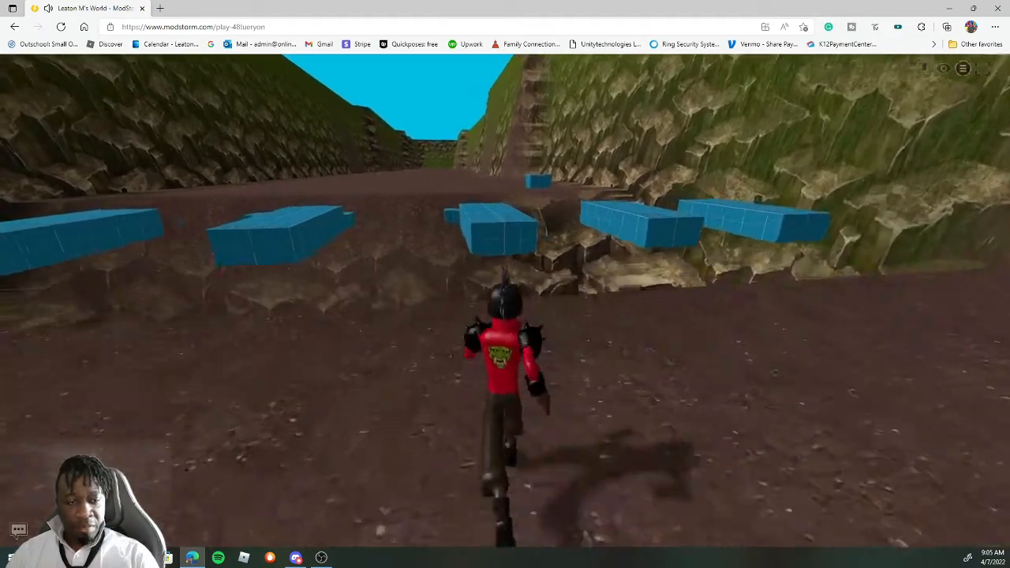
pyautogui.press('w')
pyautogui.press('space')
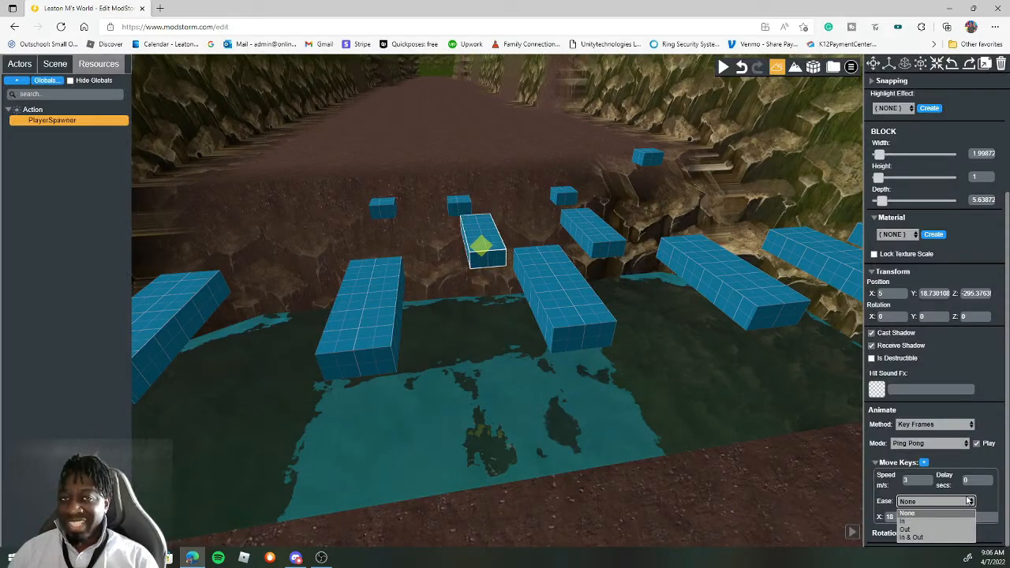
# Set the small middle block's move-key easing to In & Out, and playtest the world before returning to the editor
pyautogui.click(912, 536)
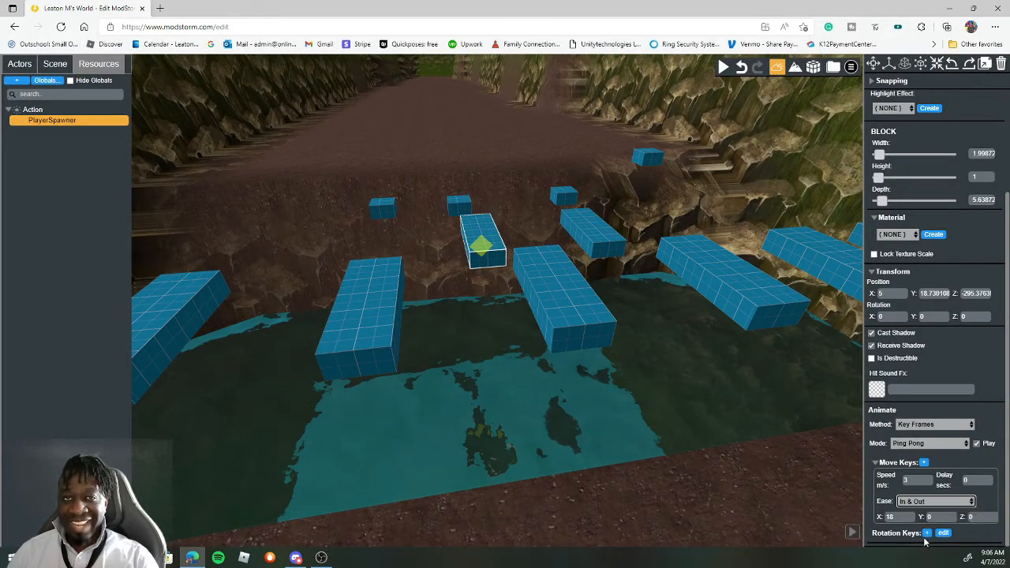
pyautogui.click(742, 67)
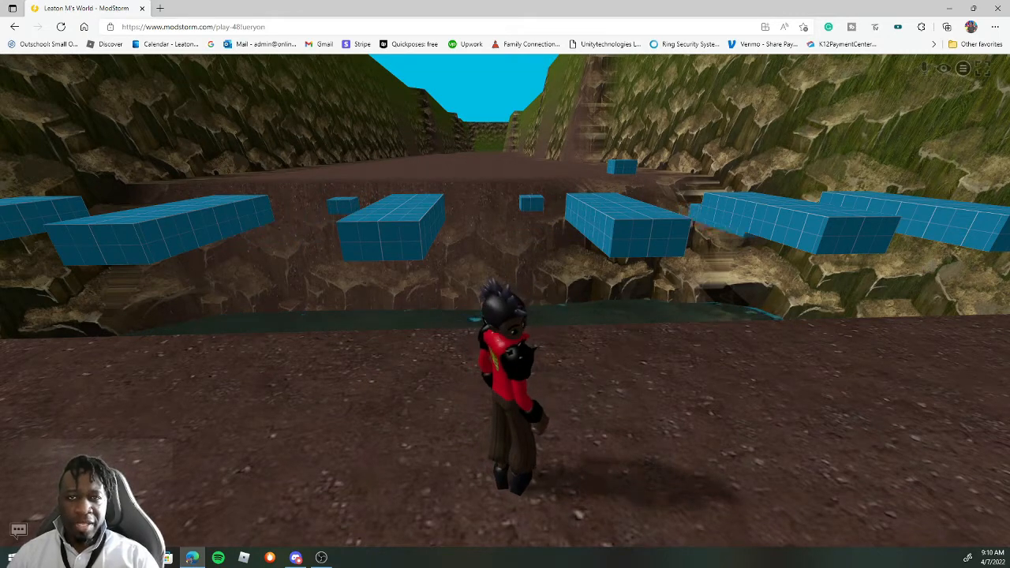
pyautogui.click(963, 69)
pyautogui.click(986, 130)
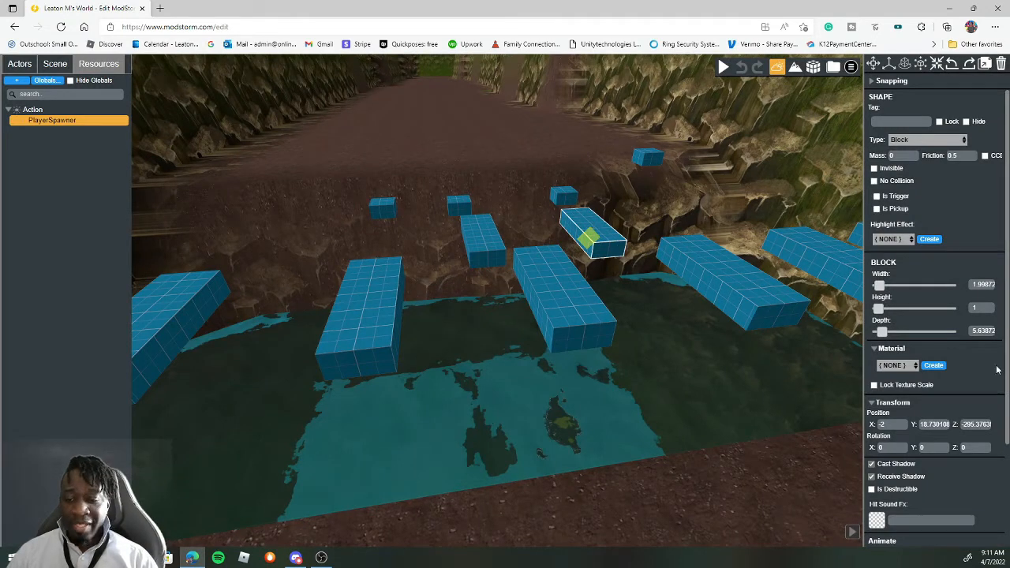
# Turn off animation Play for both small blocks behind the large front row
pyautogui.scroll(-2, 960, 362)
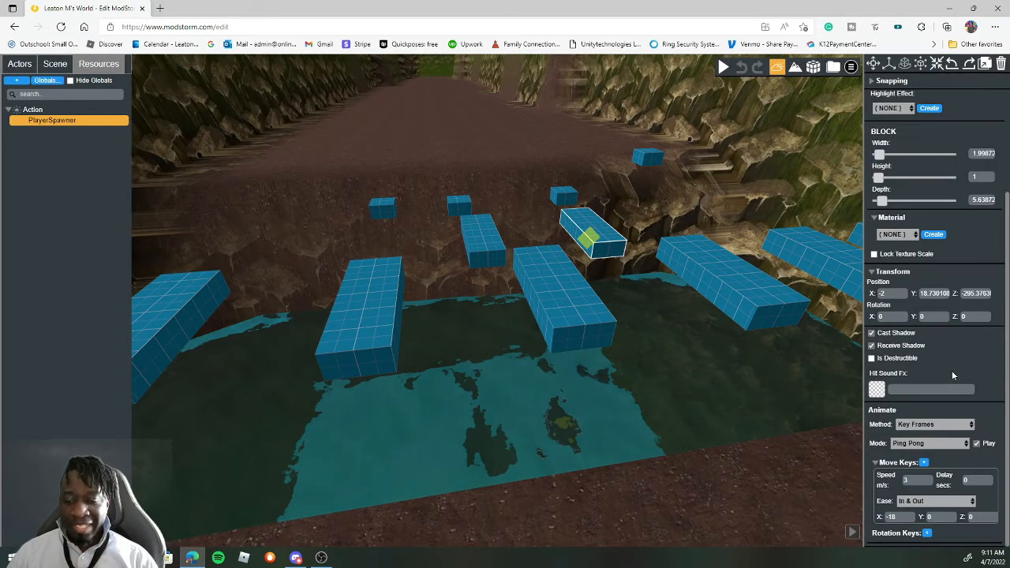
pyautogui.click(978, 444)
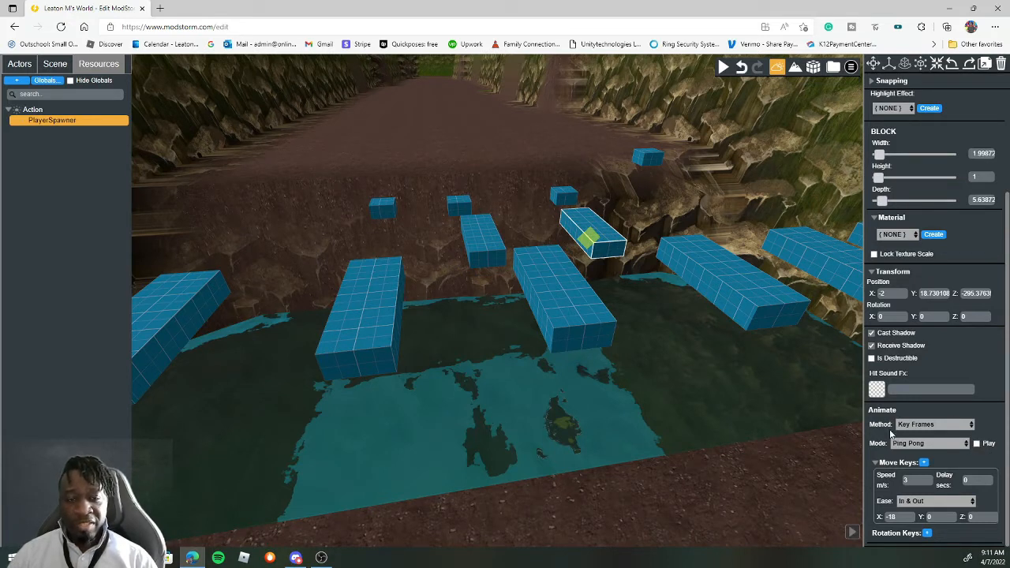
pyautogui.click(495, 247)
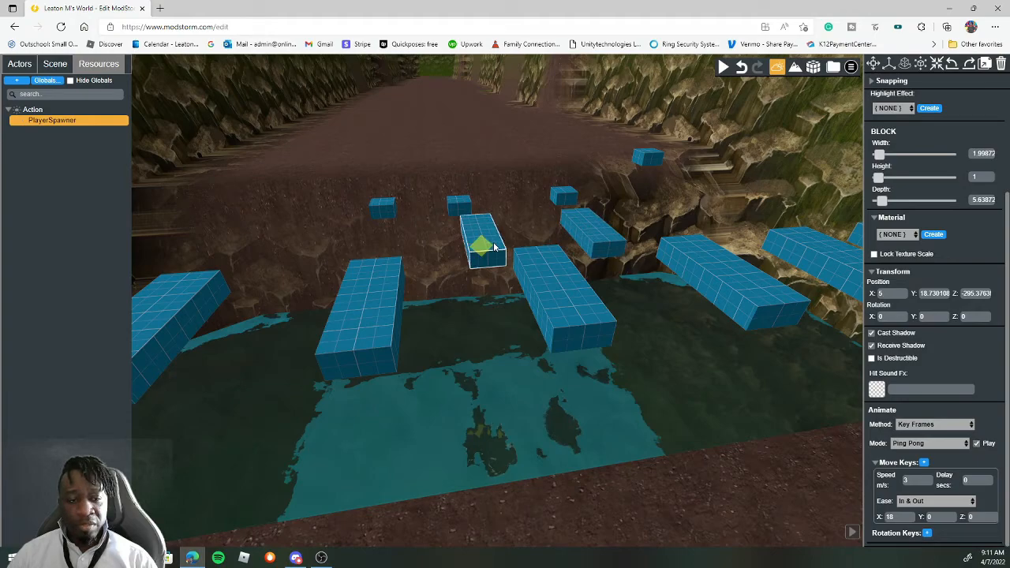
pyautogui.click(977, 444)
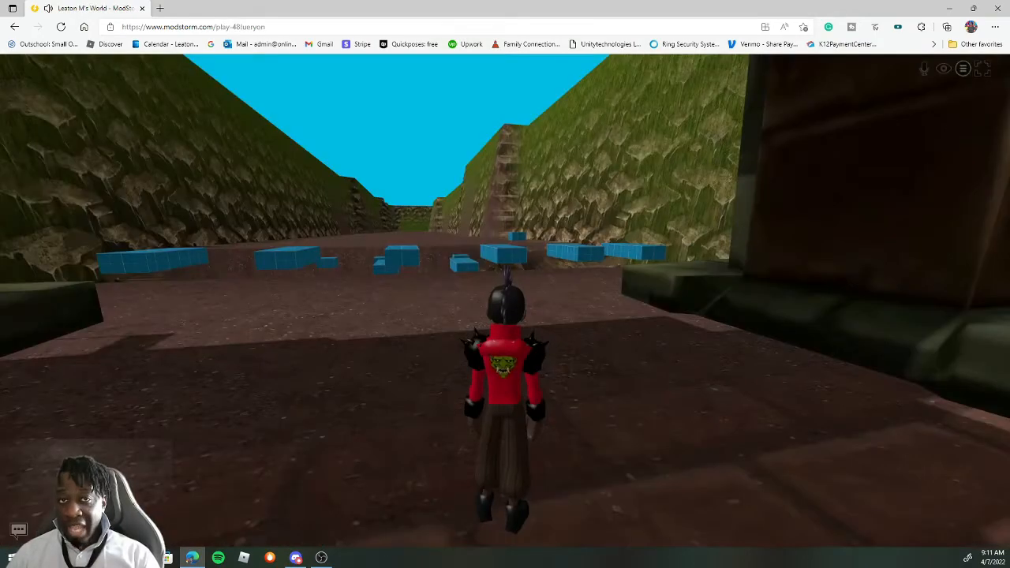
# Playtest the world by running to the water and jumping across the blue blocks
pyautogui.press('w')
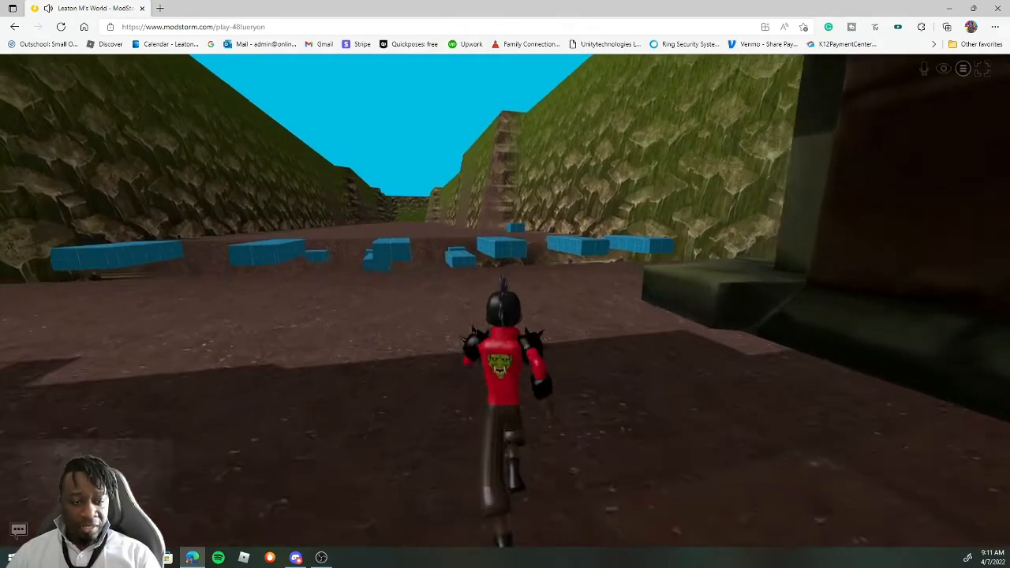
pyautogui.press('w')
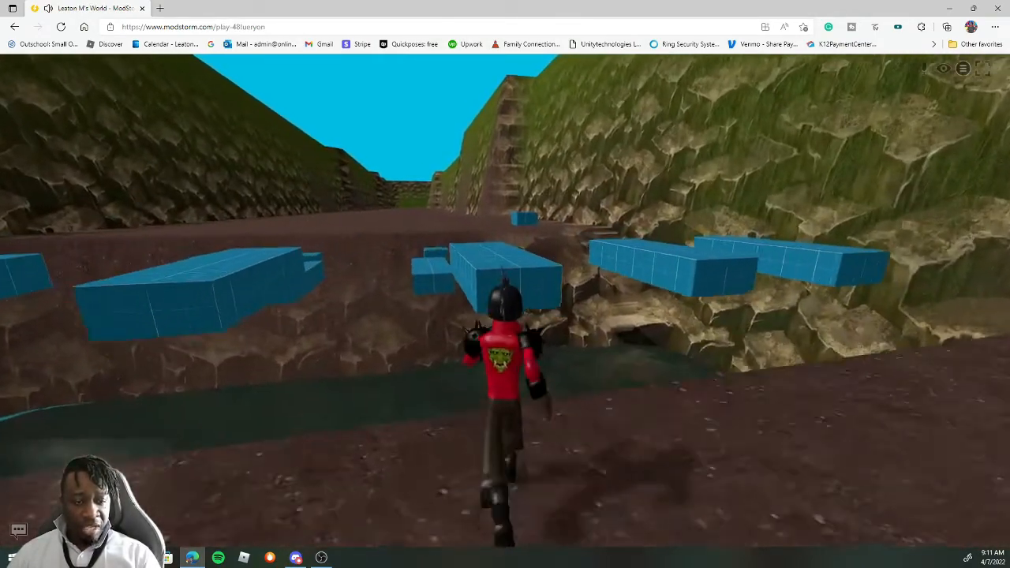
pyautogui.press('w')
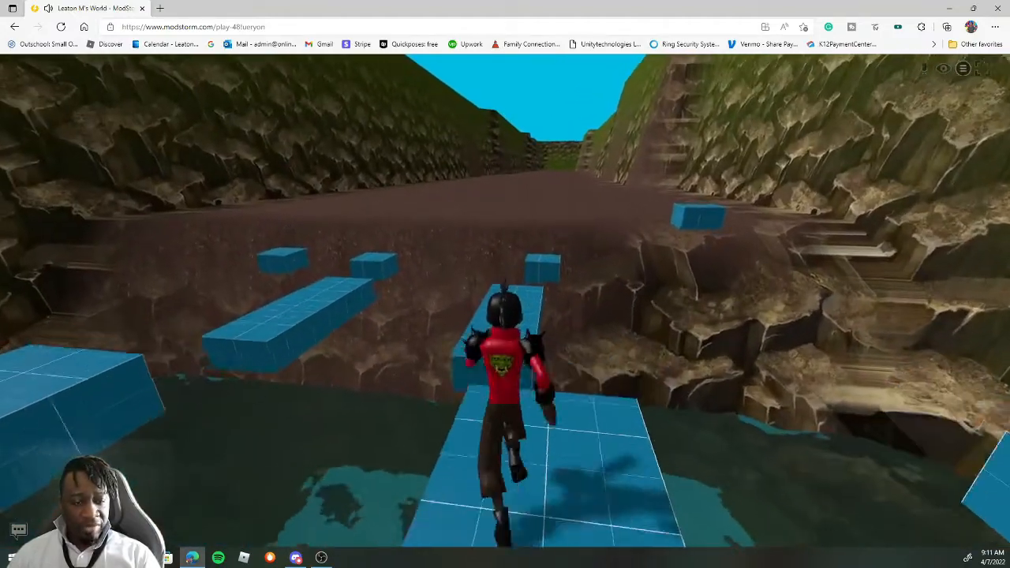
pyautogui.press('space')
pyautogui.press('w')
pyautogui.press('space')
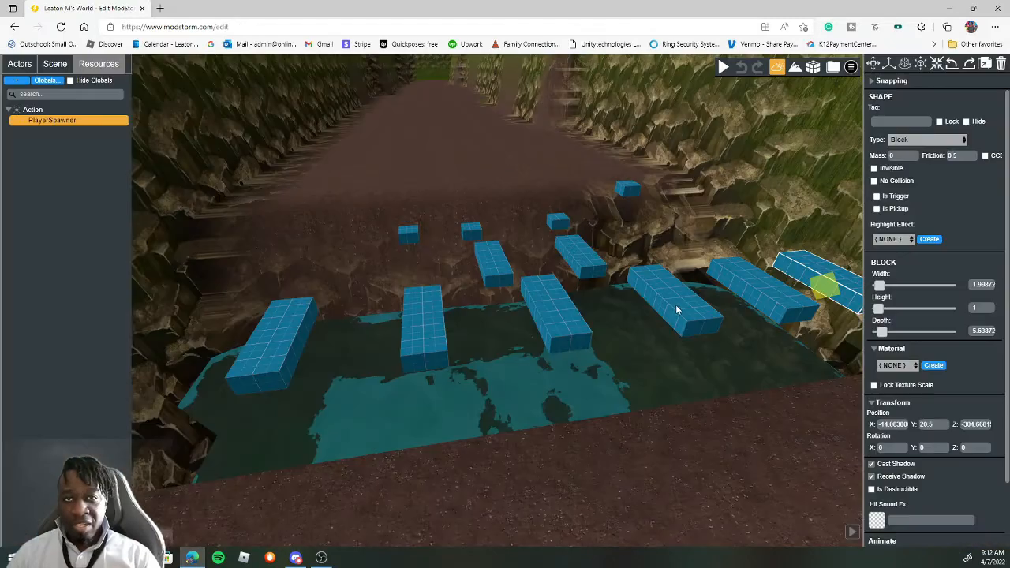
# Examine the large front-row blocks over the water one by one, checking their shape properties and tags
pyautogui.click(423, 324)
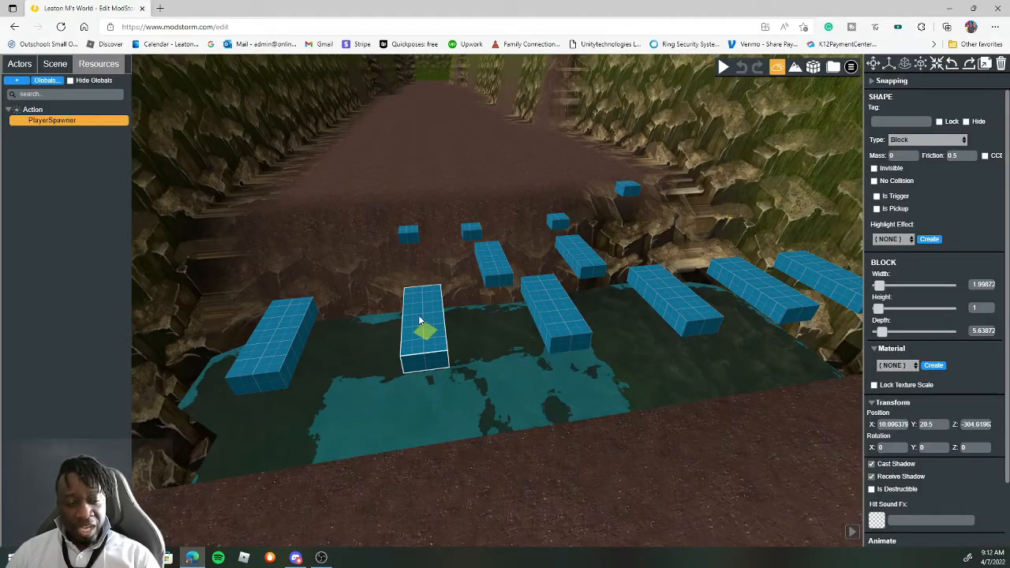
pyautogui.click(561, 326)
pyautogui.click(688, 303)
pyautogui.click(764, 294)
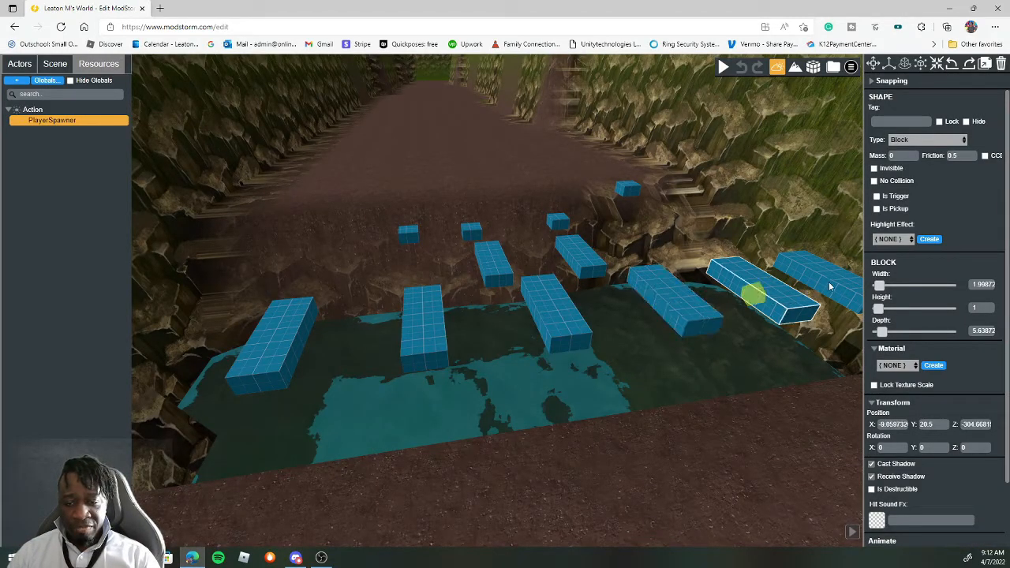
pyautogui.click(831, 285)
pyautogui.click(568, 318)
pyautogui.click(427, 329)
pyautogui.click(279, 341)
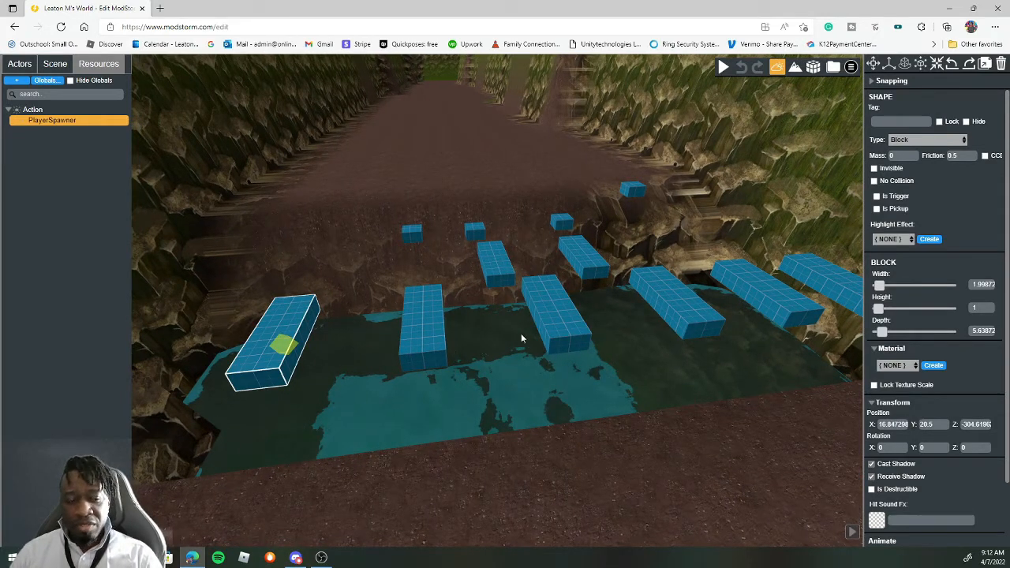
pyautogui.click(419, 315)
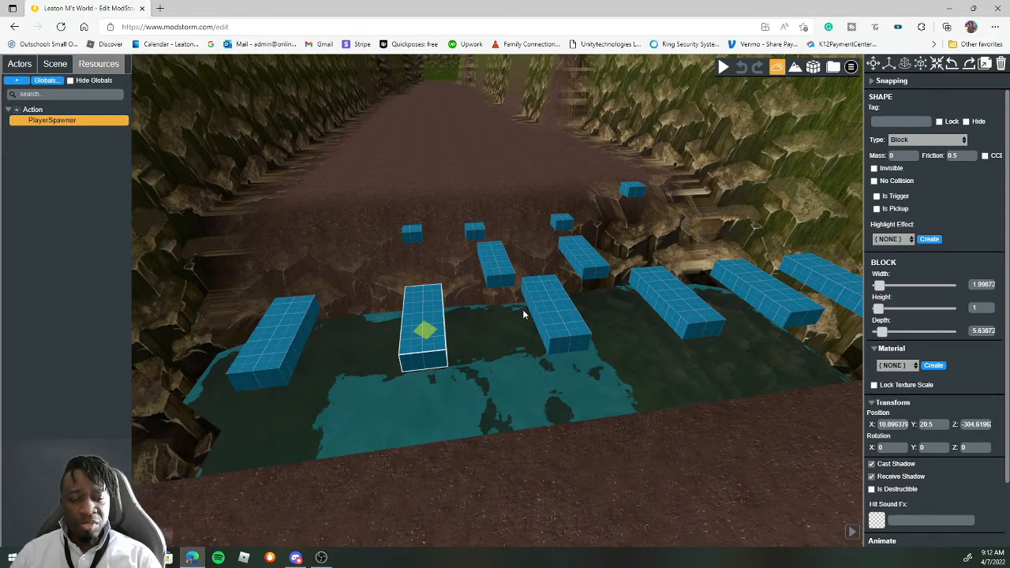
pyautogui.click(527, 312)
pyautogui.click(430, 320)
pyautogui.click(340, 321)
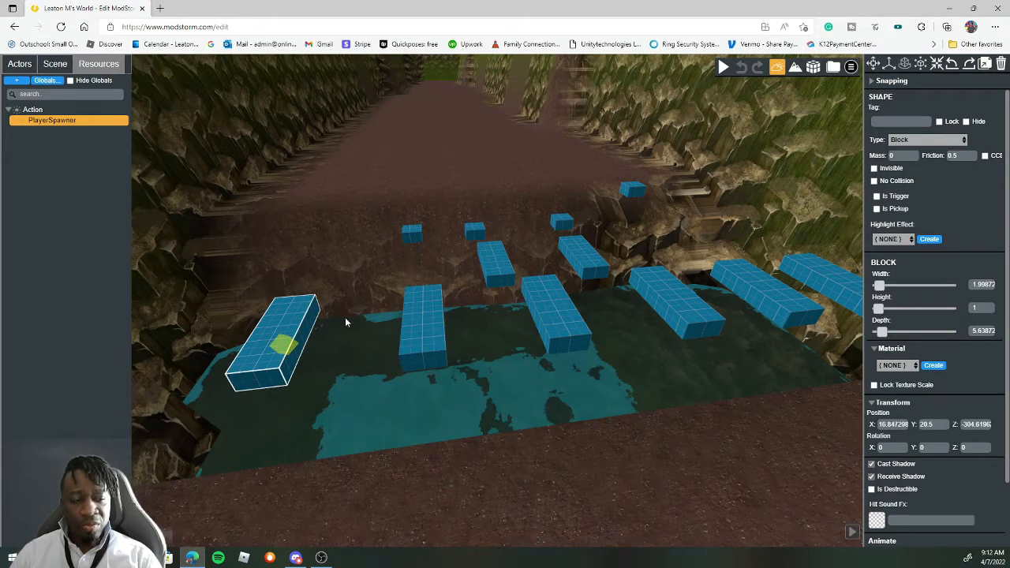
pyautogui.click(442, 320)
pyautogui.click(560, 319)
pyautogui.click(687, 309)
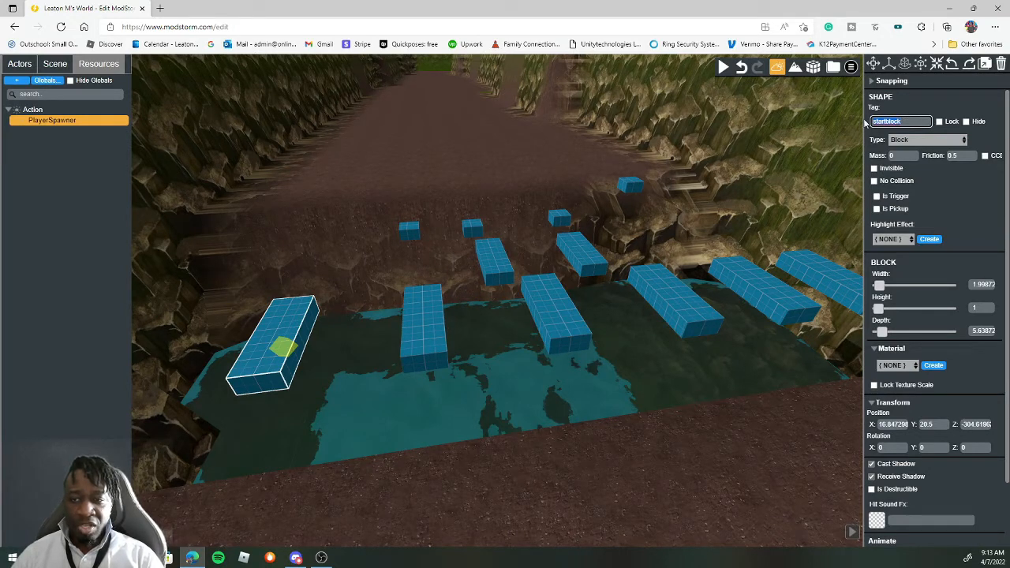
# Give the remaining large front-row blocks the tag startblock, and check the tag on the blocks
pyautogui.click(427, 328)
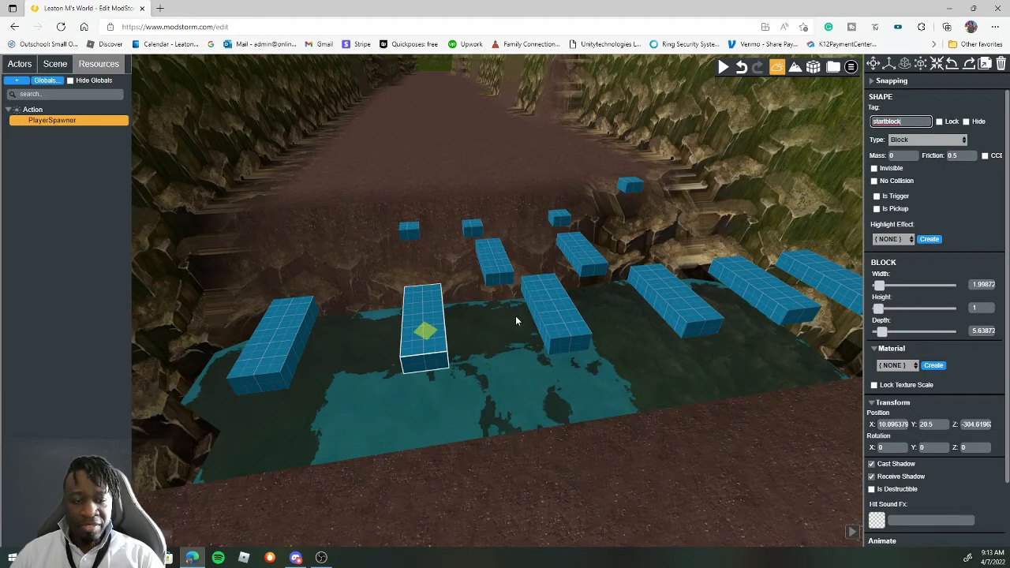
pyautogui.click(578, 311)
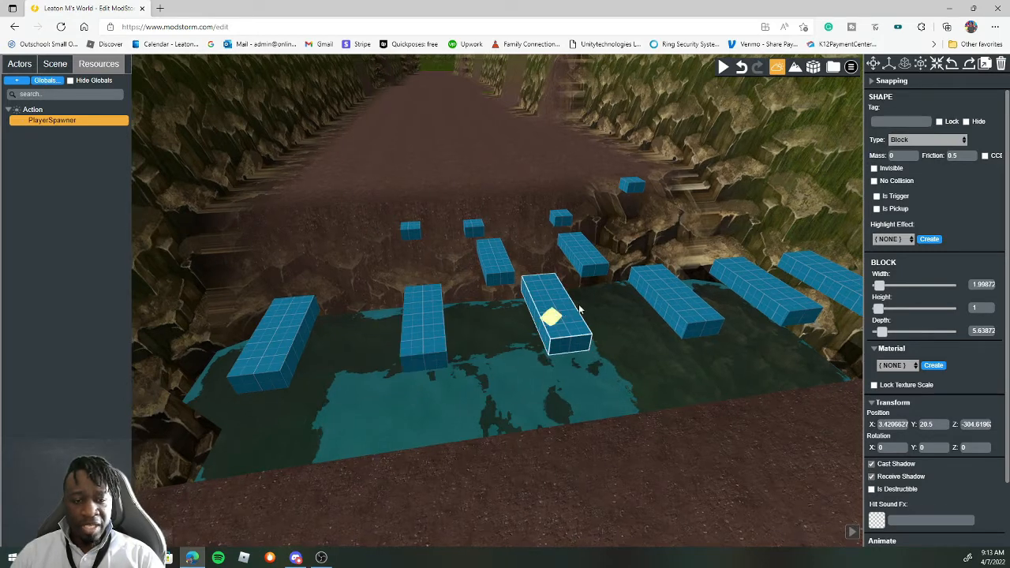
pyautogui.click(672, 316)
pyautogui.click(897, 122)
pyautogui.write('startblock')
pyautogui.click(795, 267)
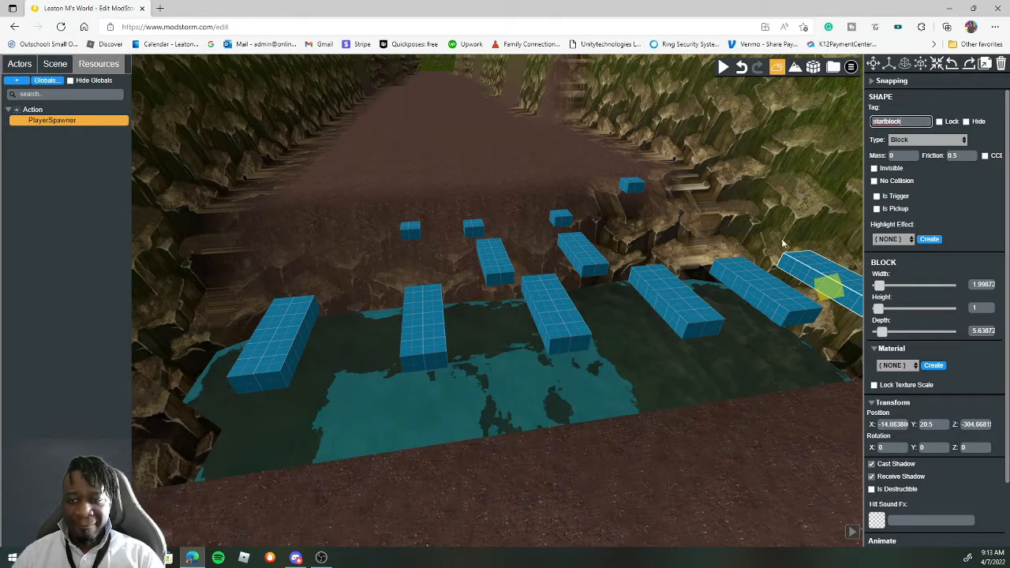
pyautogui.click(558, 324)
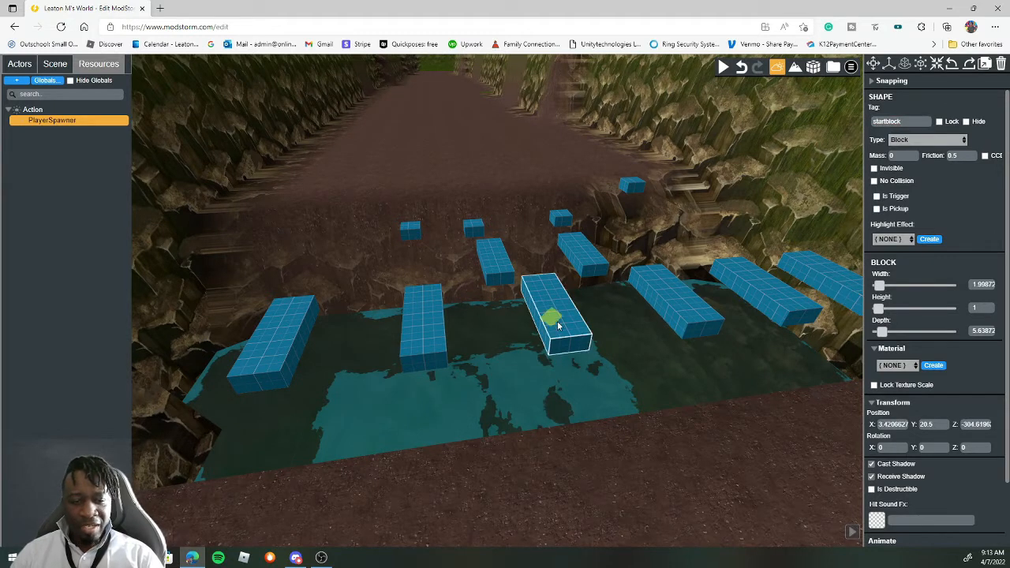
pyautogui.click(420, 322)
pyautogui.click(294, 327)
pyautogui.click(556, 323)
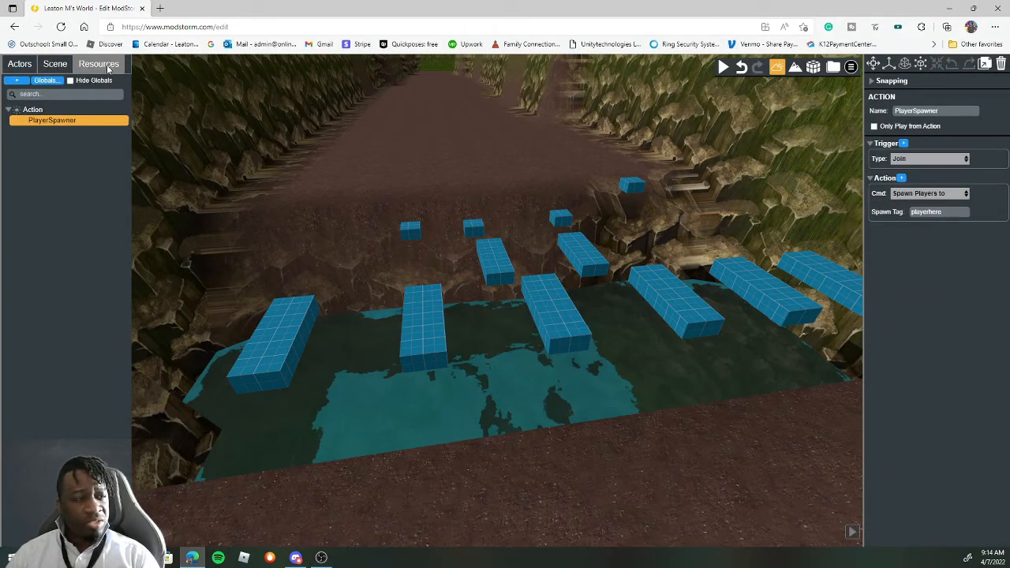
# Create a new action resource and name it animateblocks
pyautogui.click(17, 82)
pyautogui.click(54, 91)
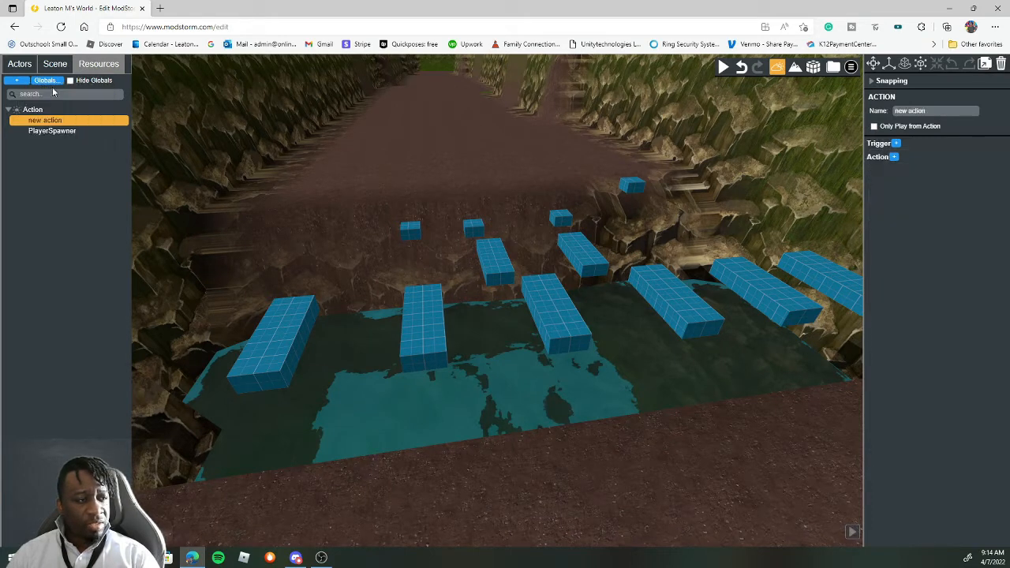
pyautogui.click(932, 111)
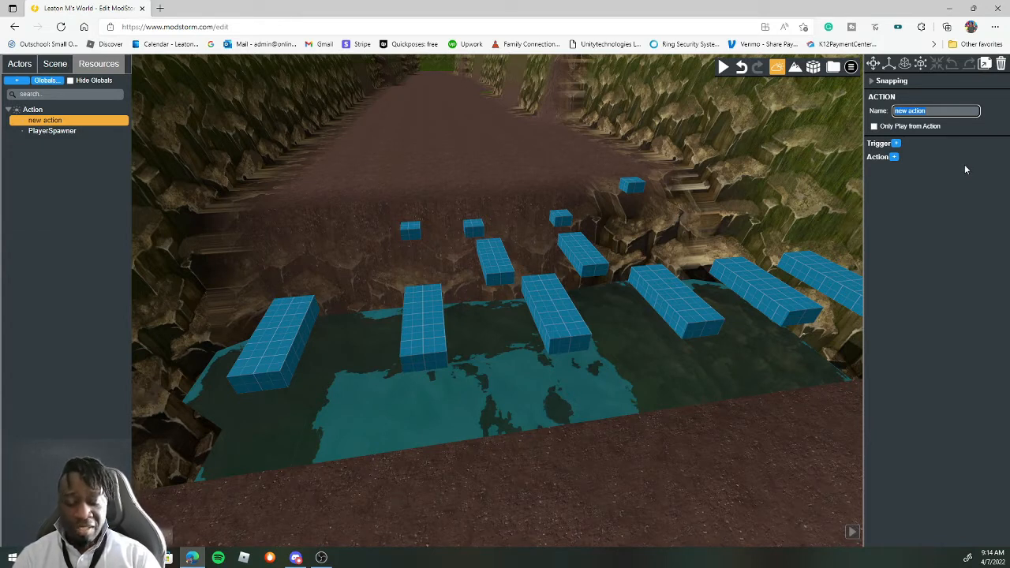
pyautogui.write('animate')
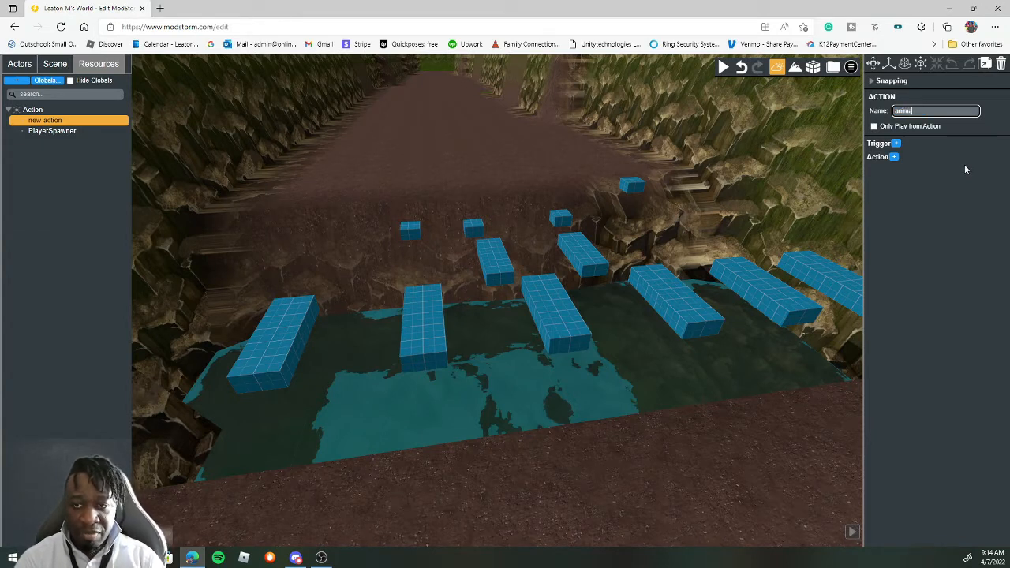
pyautogui.write('block')
pyautogui.press('BackSpace')
pyautogui.write('cks')
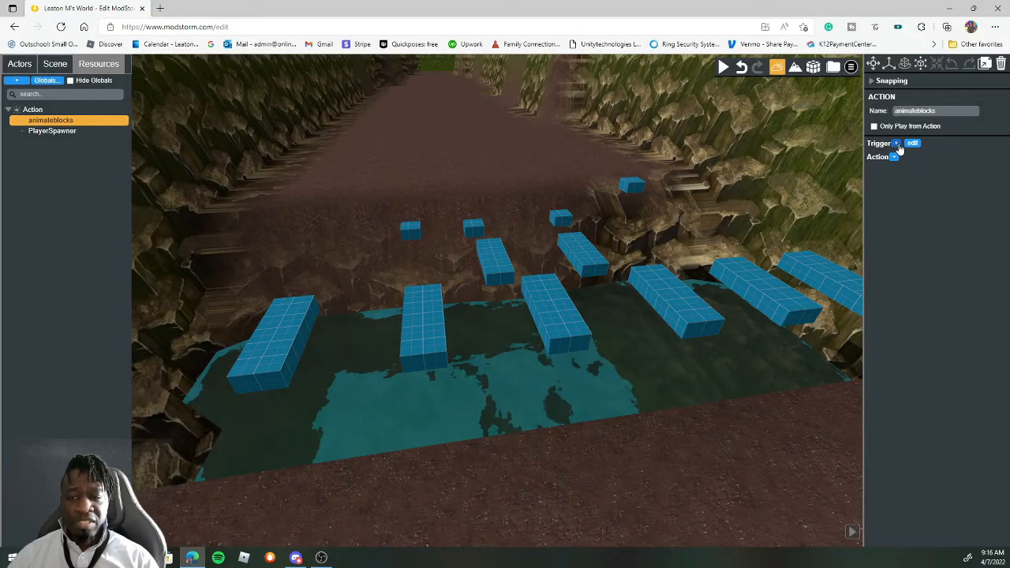
# Inspect the tags of the large front-row blocks and of the two large blocks behind them
pyautogui.click(556, 305)
pyautogui.click(672, 313)
pyautogui.click(752, 303)
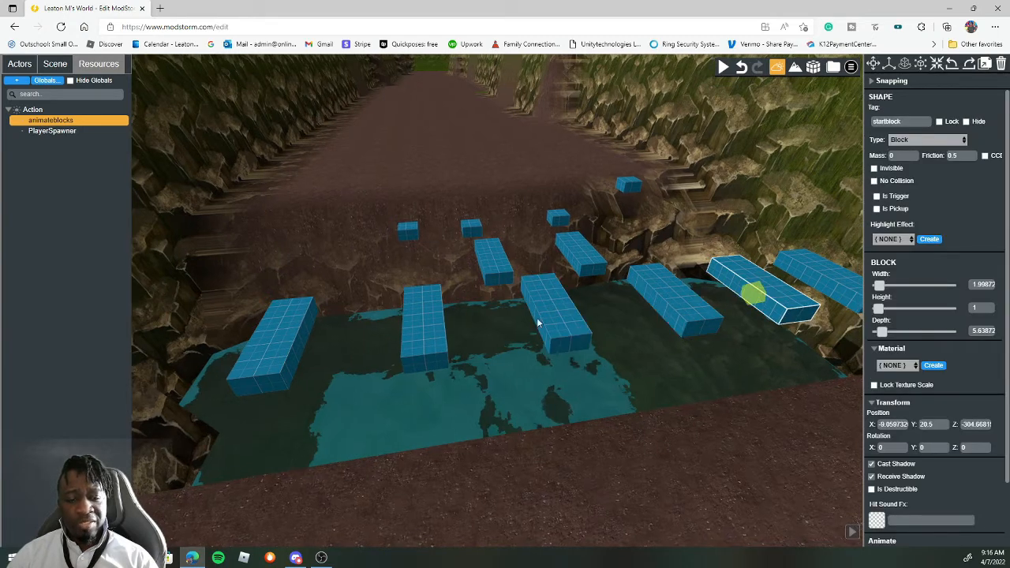
pyautogui.click(421, 331)
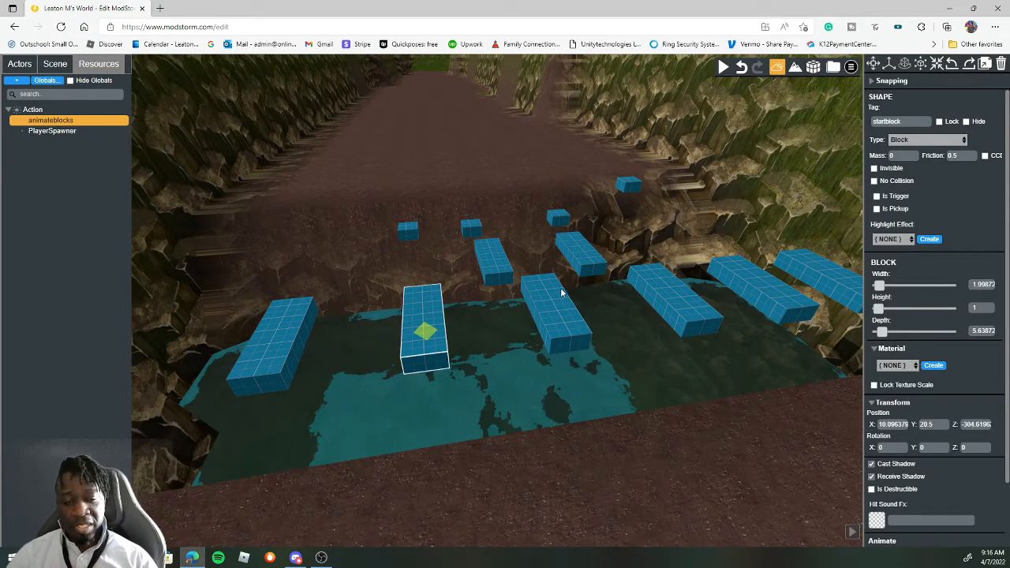
pyautogui.click(579, 254)
pyautogui.click(497, 258)
pyautogui.click(572, 251)
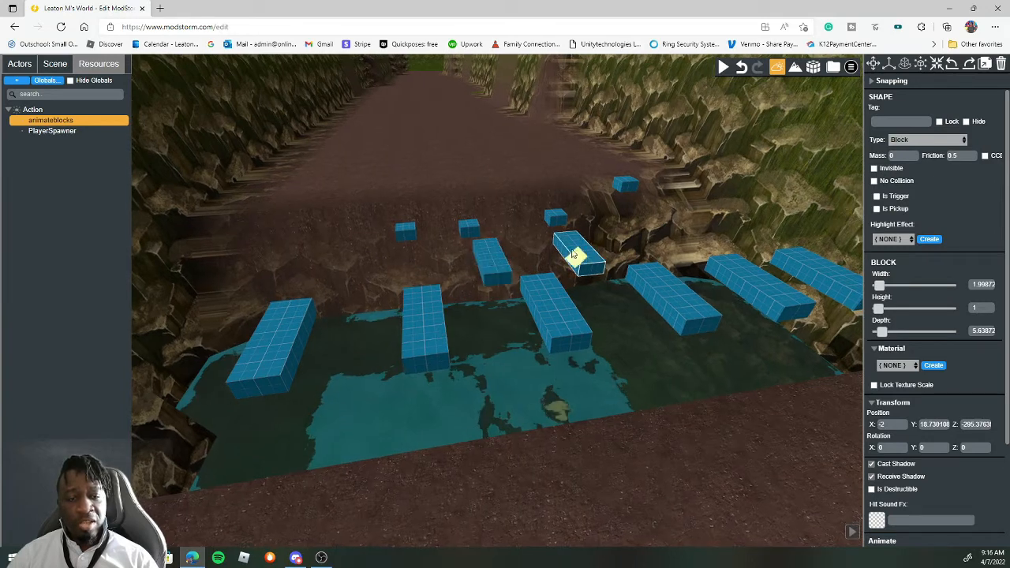
pyautogui.click(495, 260)
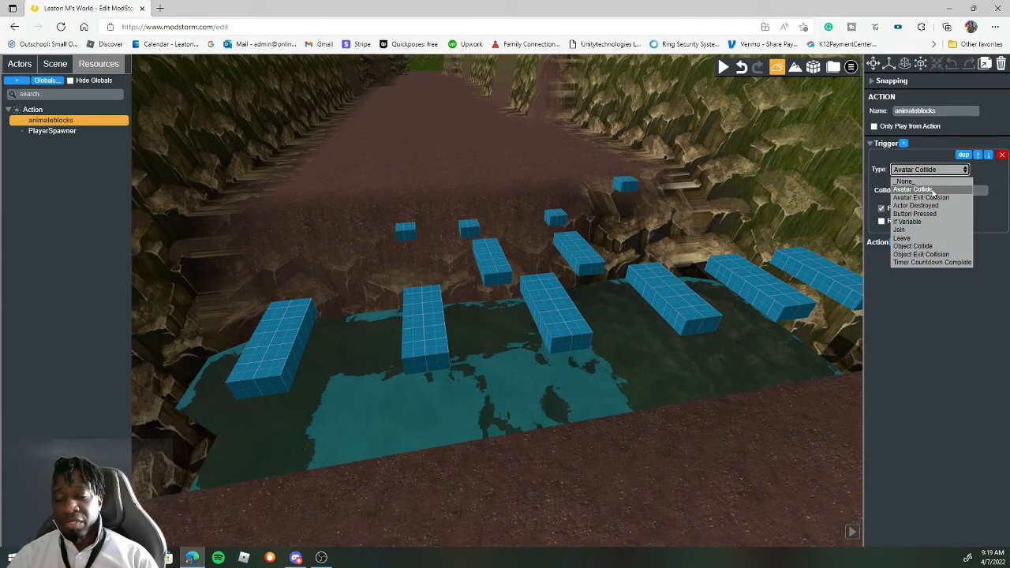
# Set the animateblocks trigger to Avatar Collide, with startblock copied from a front-row block as its Collide Actor Tag
pyautogui.click(929, 190)
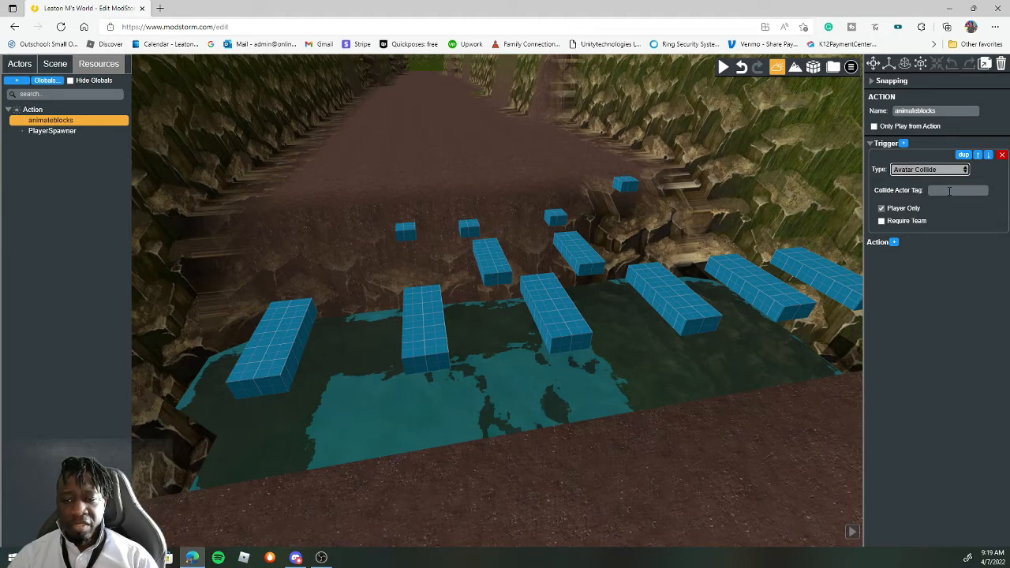
pyautogui.click(570, 308)
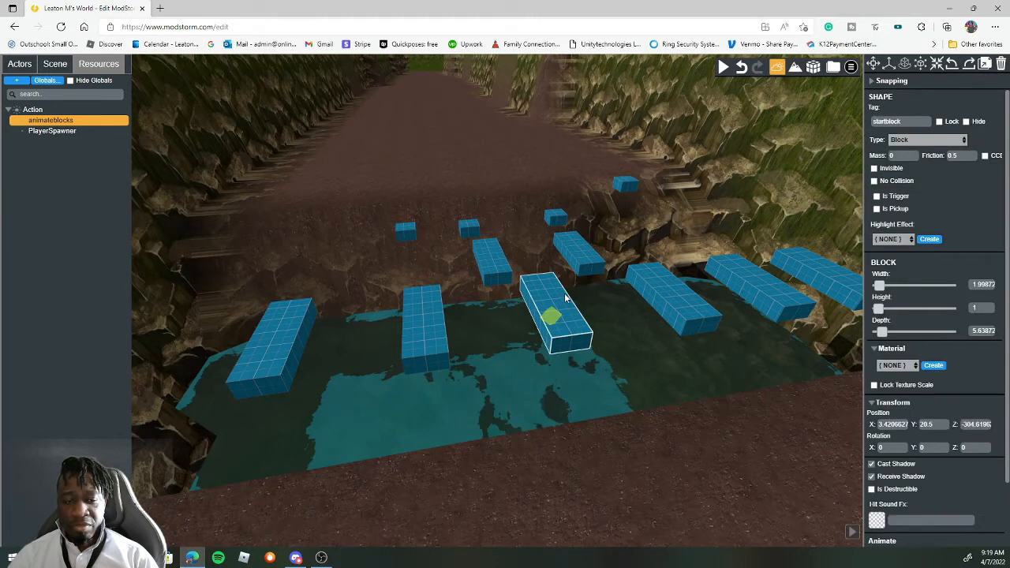
pyautogui.doubleClick(913, 123)
pyautogui.hotkey('ctrl', 'c')
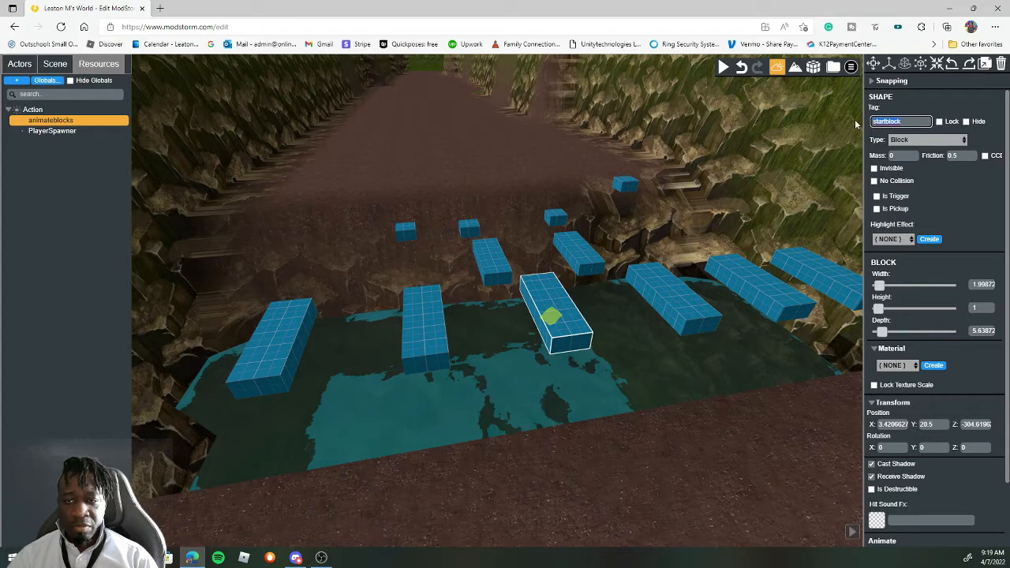
pyautogui.click(79, 124)
pyautogui.click(942, 180)
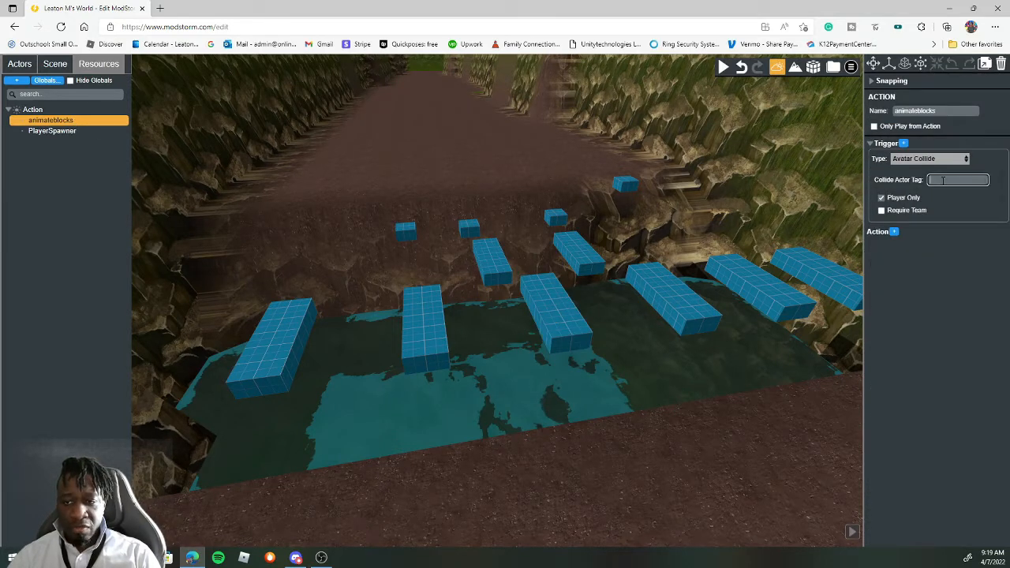
pyautogui.hotkey('ctrl', 'v')
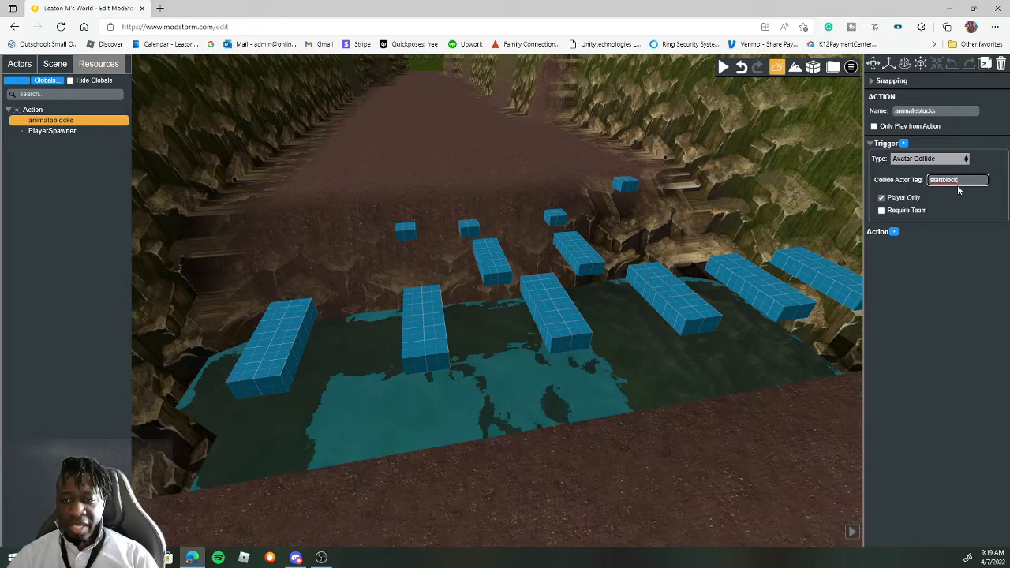
pyautogui.click(955, 200)
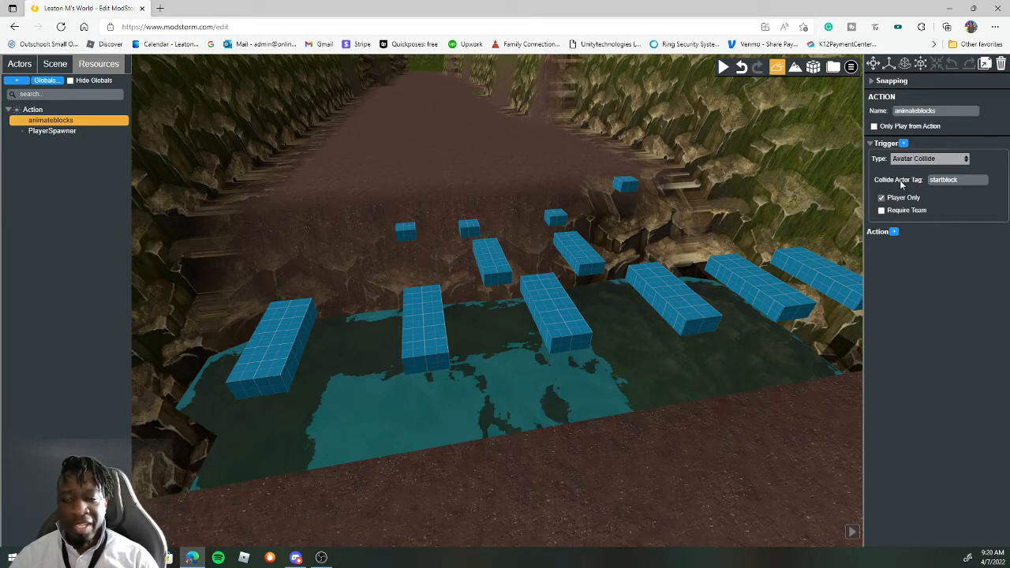
pyautogui.rightClick(976, 178)
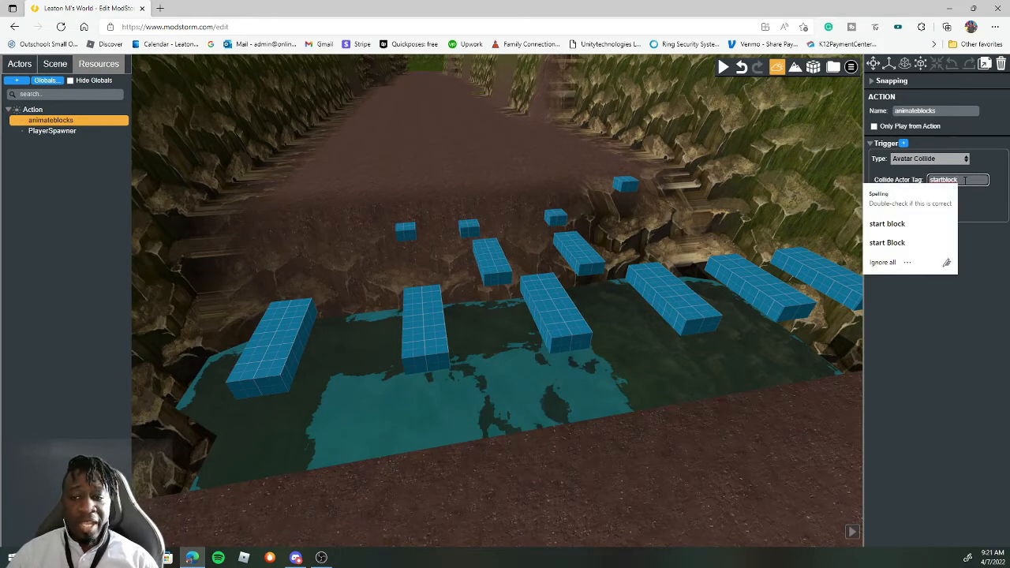
pyautogui.click(978, 267)
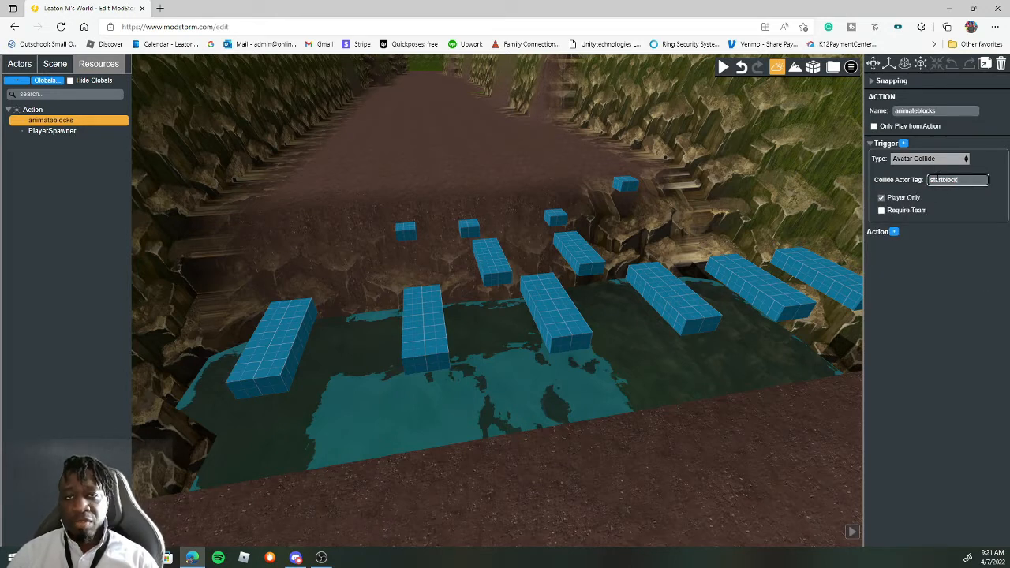
# Add a Movable command to the animateblocks action and set it to Play Forward
pyautogui.click(894, 232)
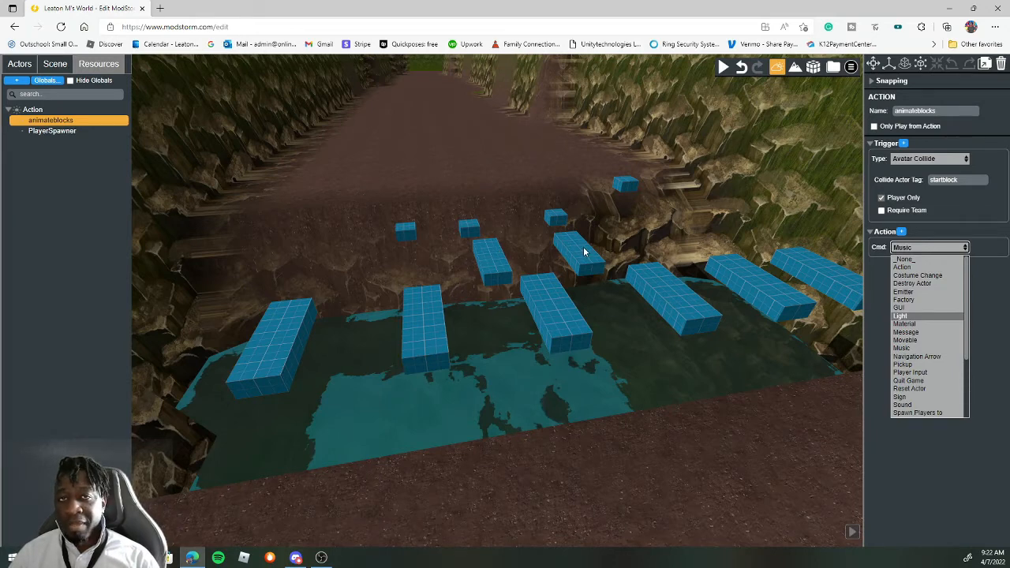
pyautogui.scroll(-4, 969, 308)
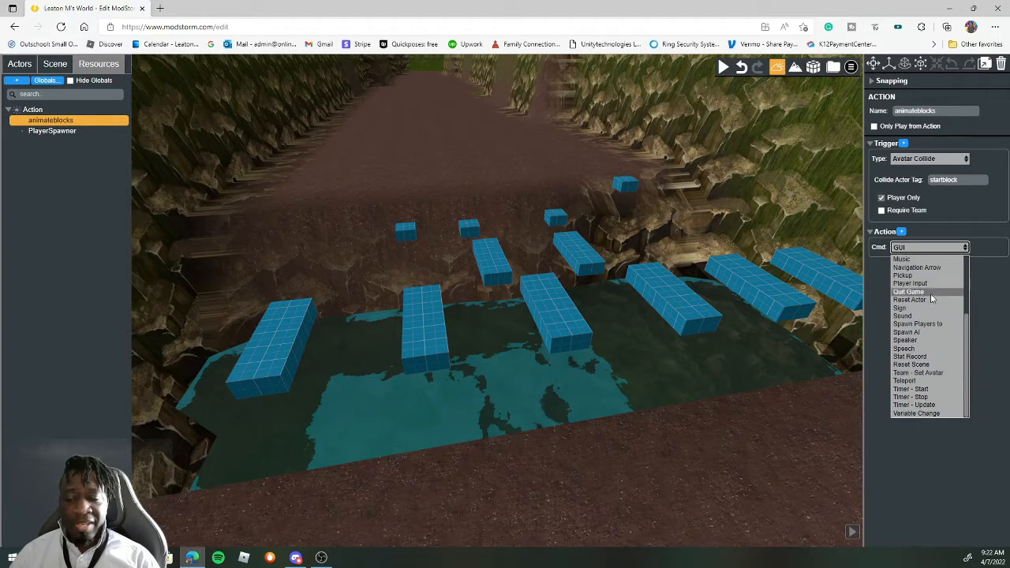
pyautogui.scroll(3, 921, 356)
pyautogui.click(926, 343)
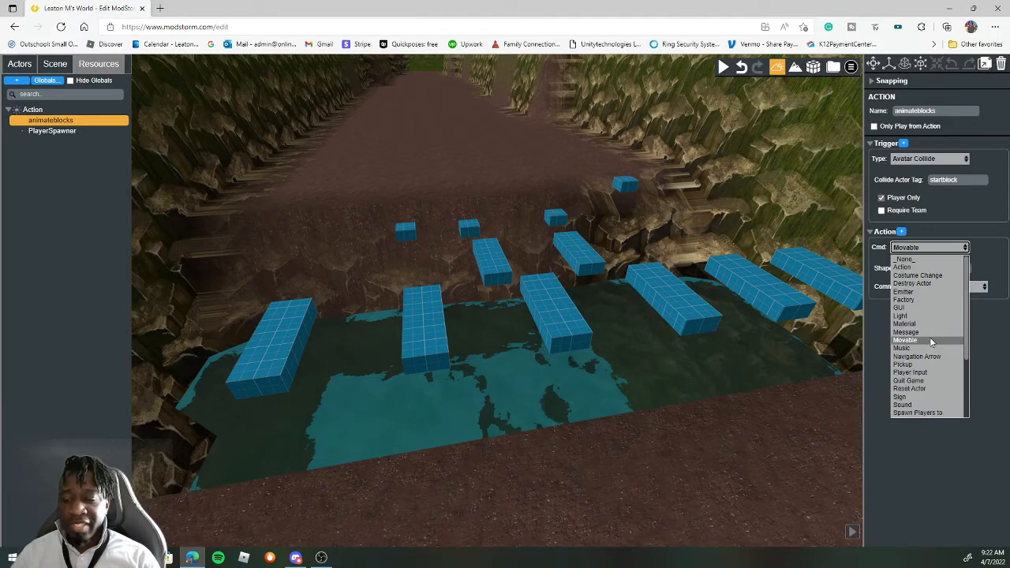
pyautogui.click(929, 343)
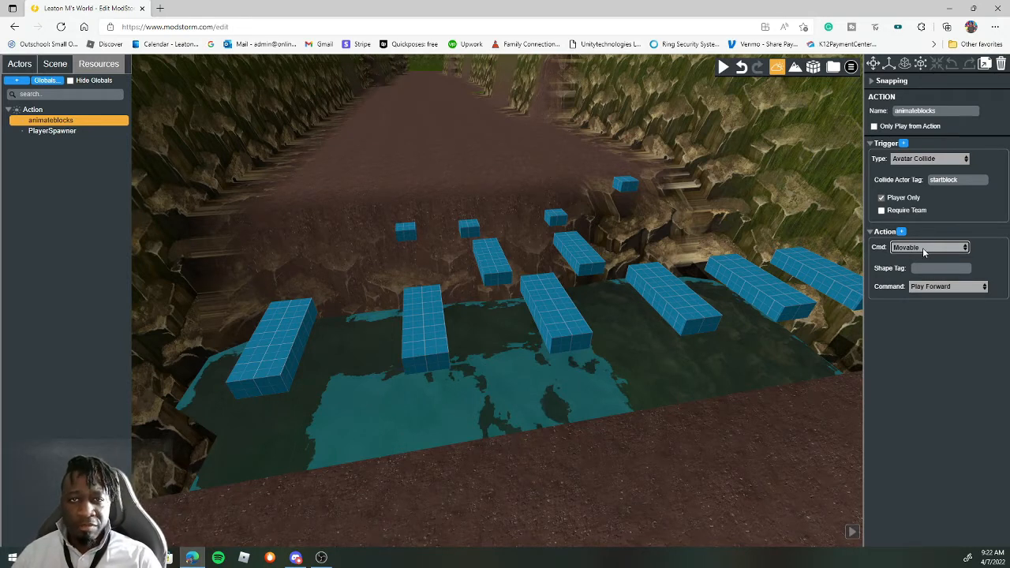
pyautogui.click(936, 269)
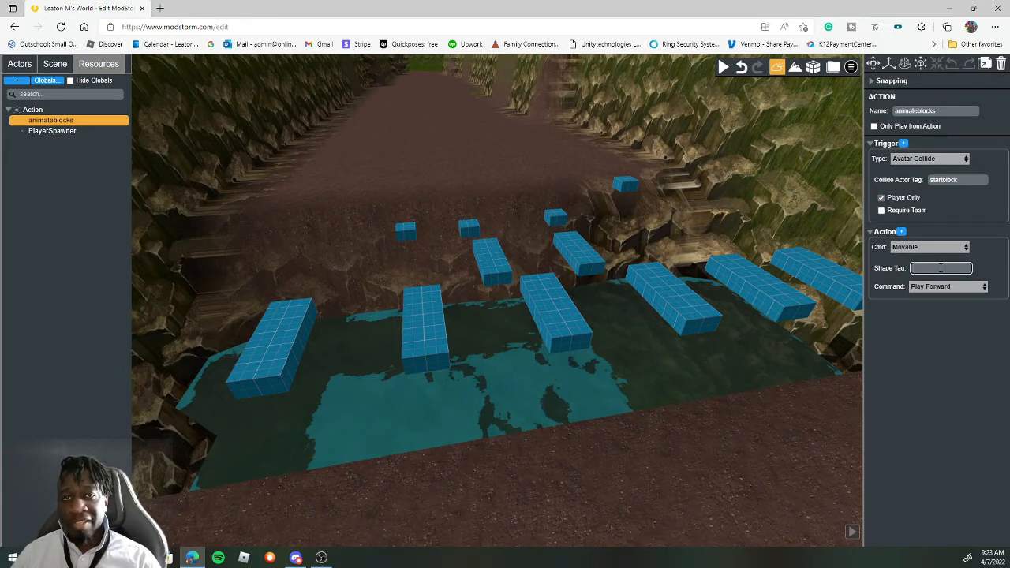
pyautogui.click(971, 289)
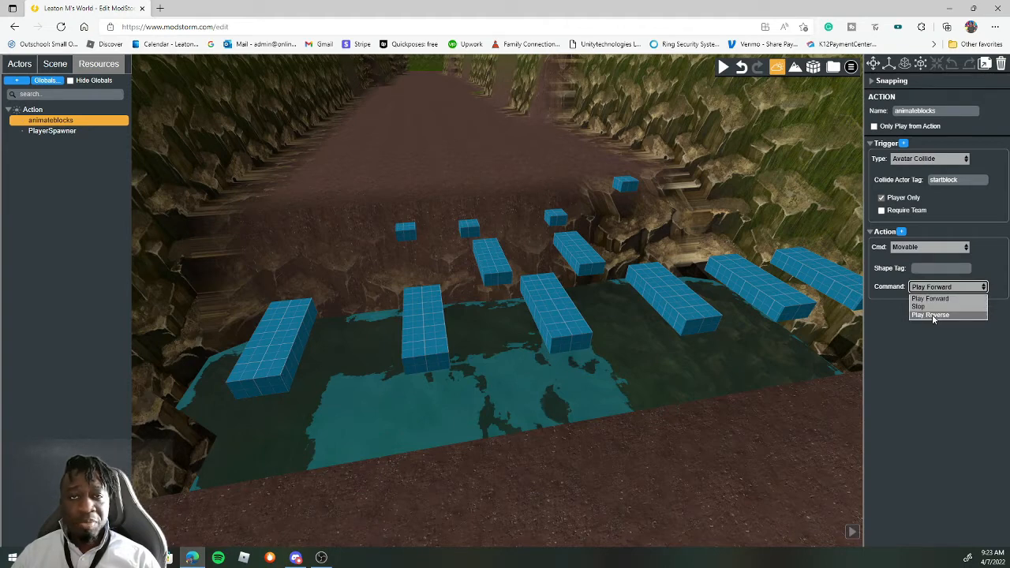
pyautogui.click(944, 299)
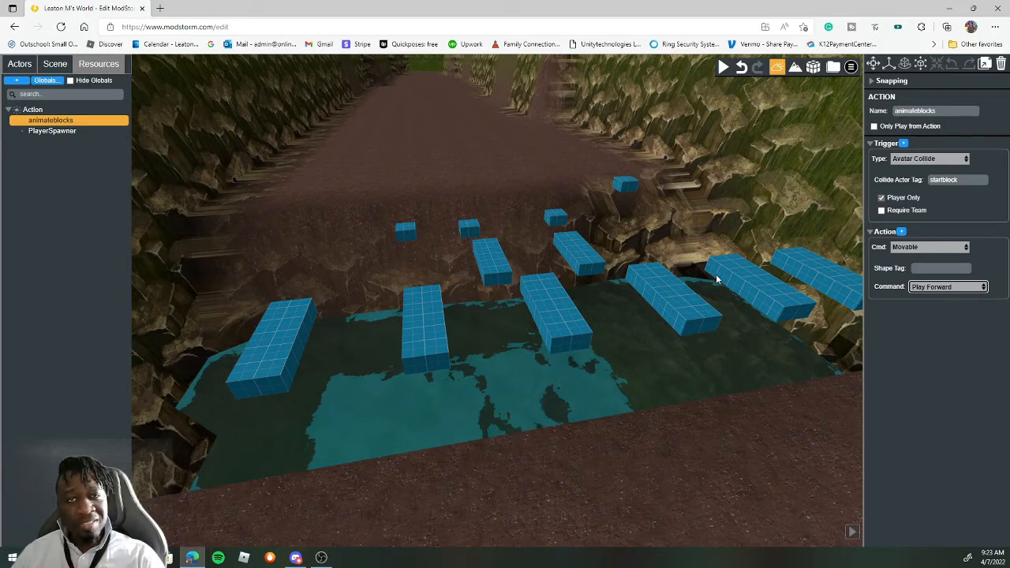
# Set the Movable command's Shape Tag to animationblocks in the animateblocks action, keeping Play Forward as its command
pyautogui.click(575, 248)
pyautogui.click(495, 263)
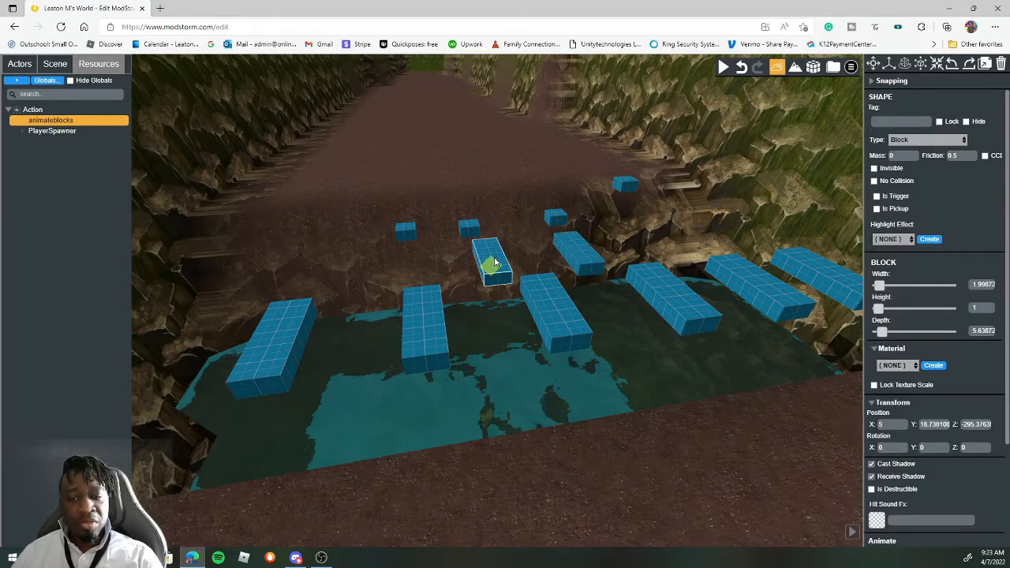
pyautogui.click(569, 248)
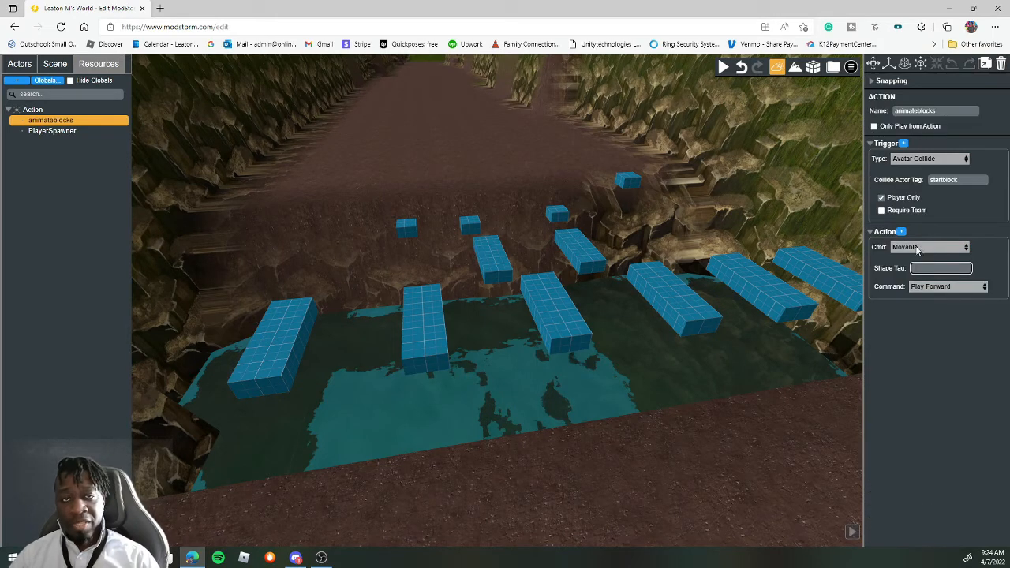
pyautogui.click(917, 270)
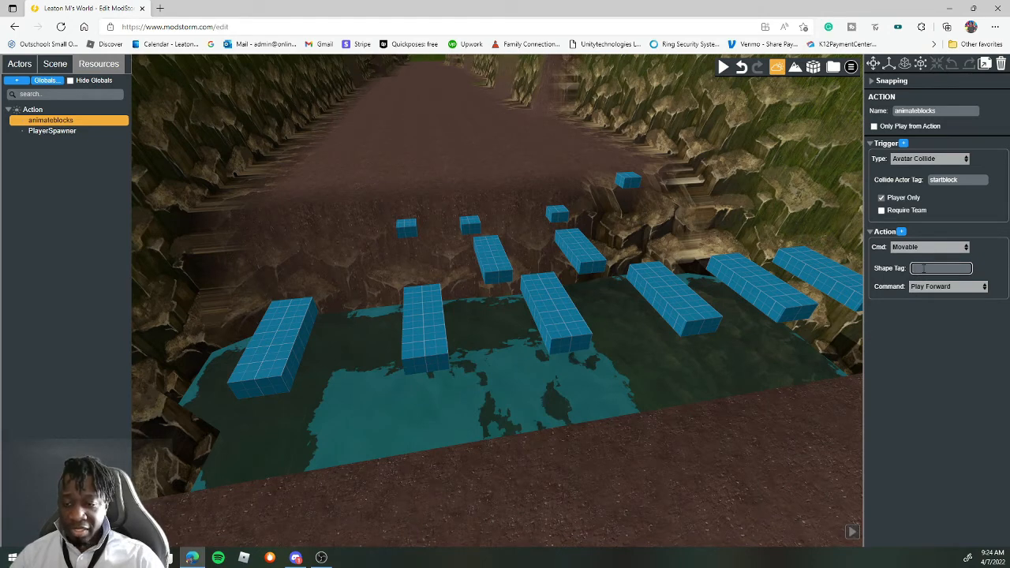
pyautogui.write('animationblocks')
pyautogui.click(959, 287)
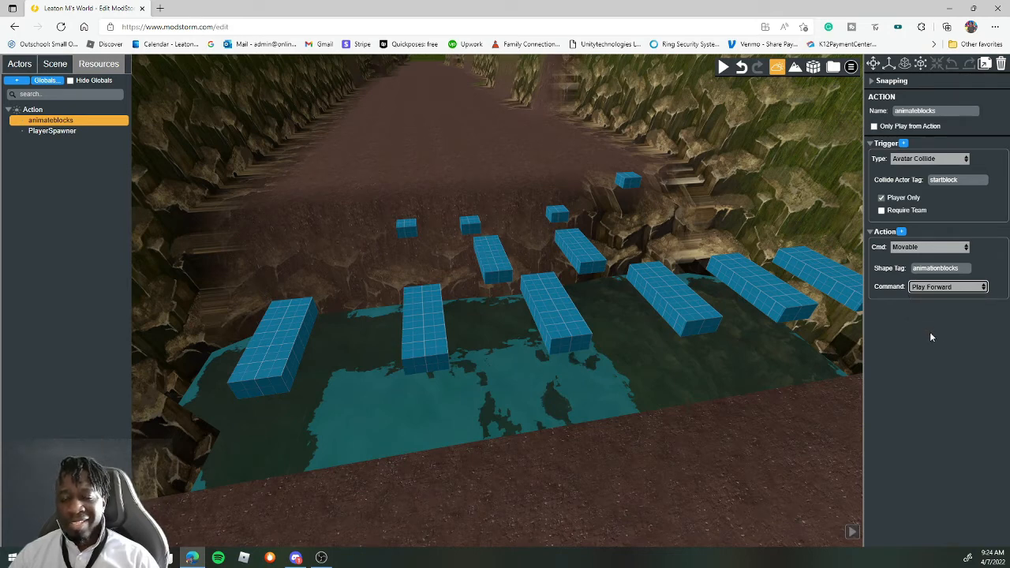
pyautogui.click(971, 289)
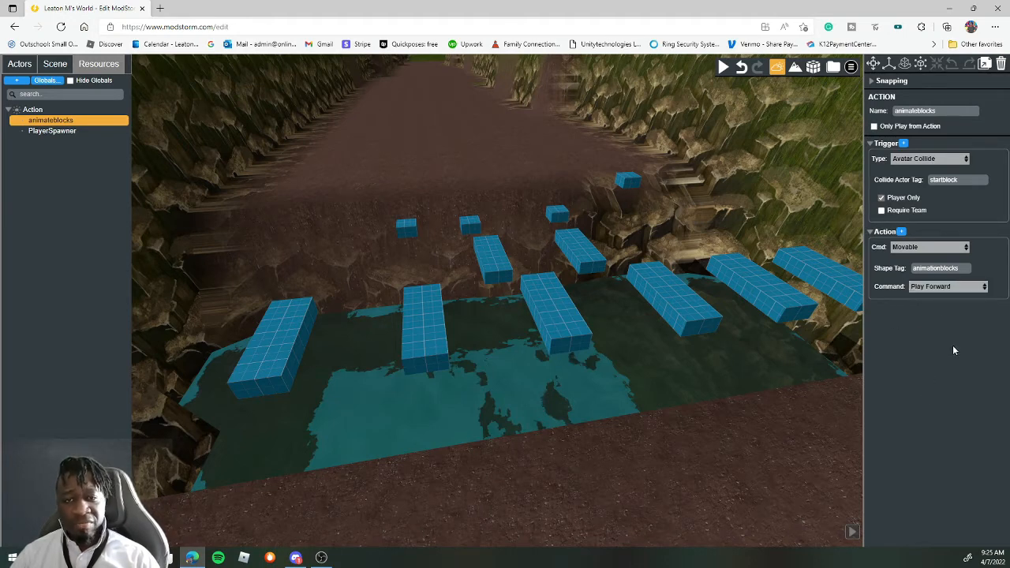
# Play-test the world by running the avatar onto a front-row block and jumping across the blocks over the water
pyautogui.click(723, 67)
pyautogui.press('w')
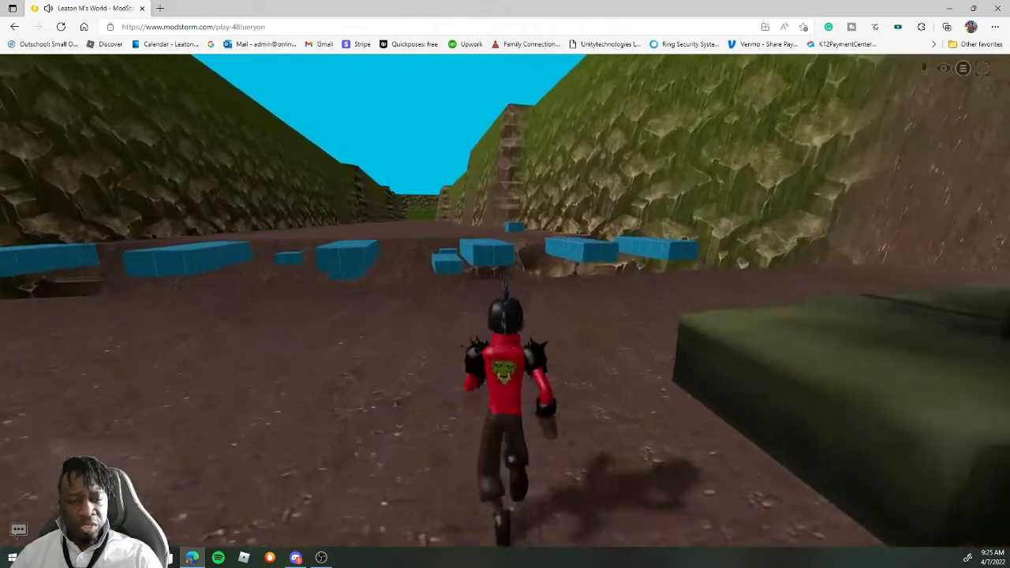
pyautogui.press('w')
pyautogui.press('space')
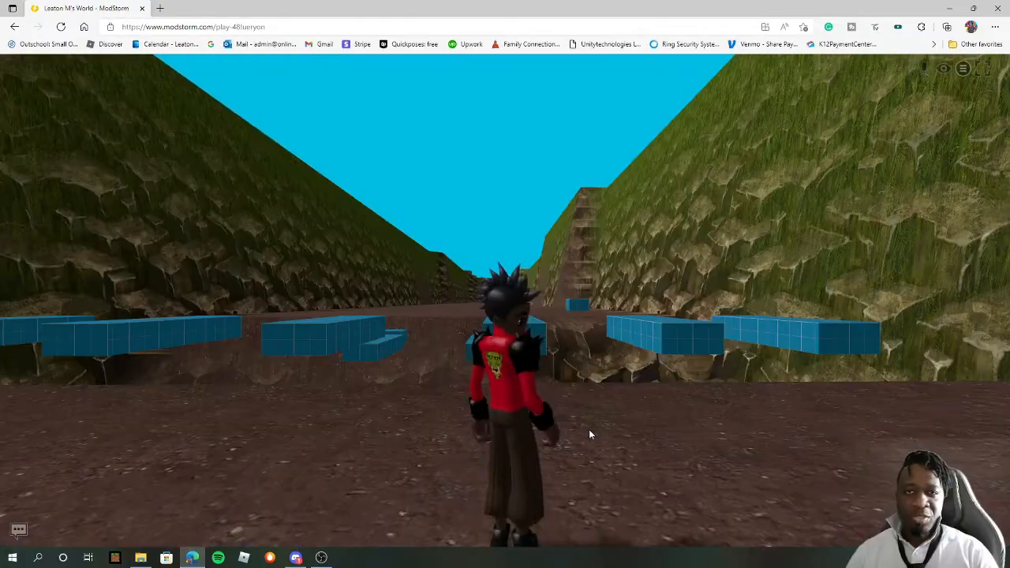
pyautogui.press('w')
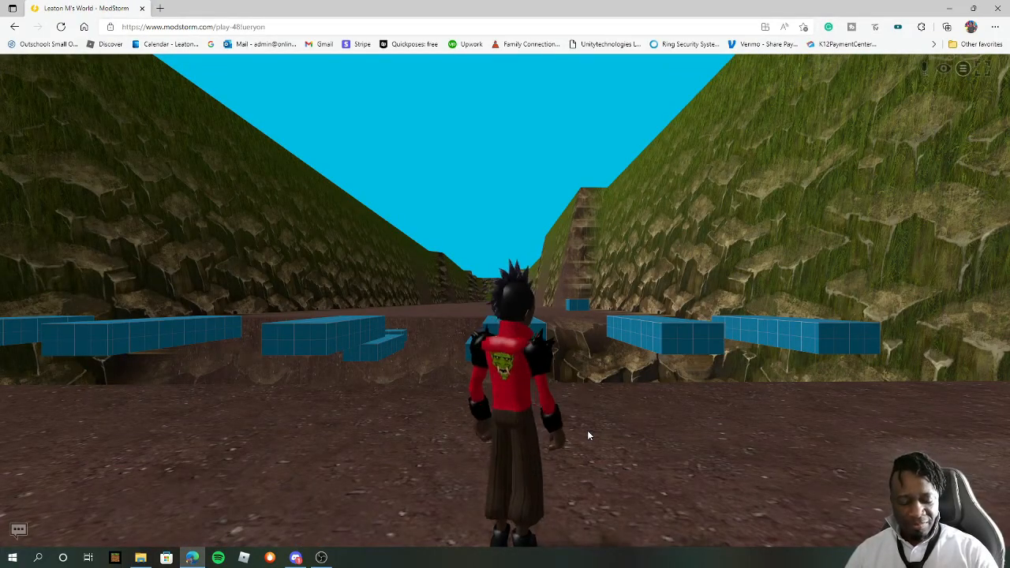
pyautogui.press('space')
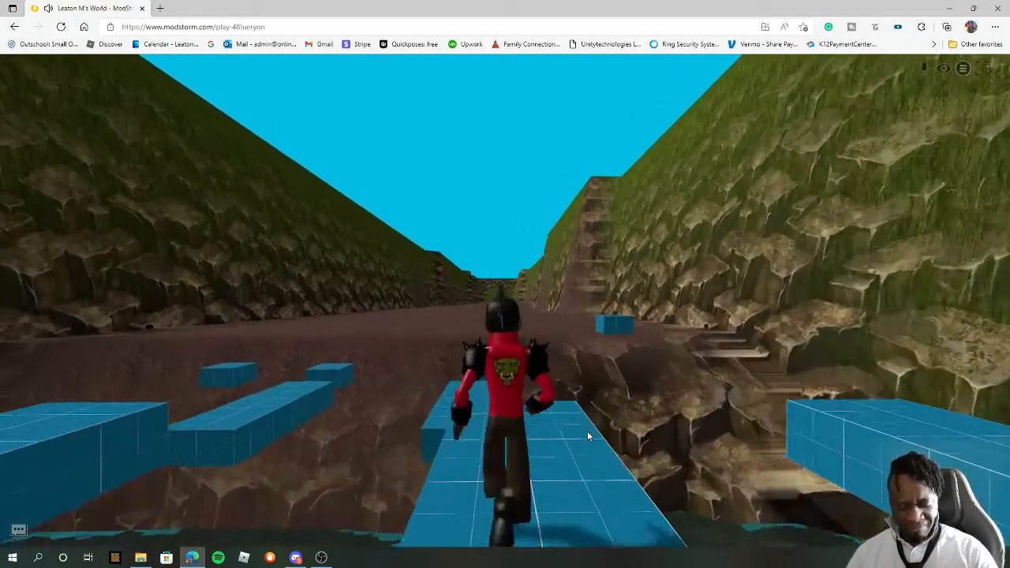
pyautogui.press('space')
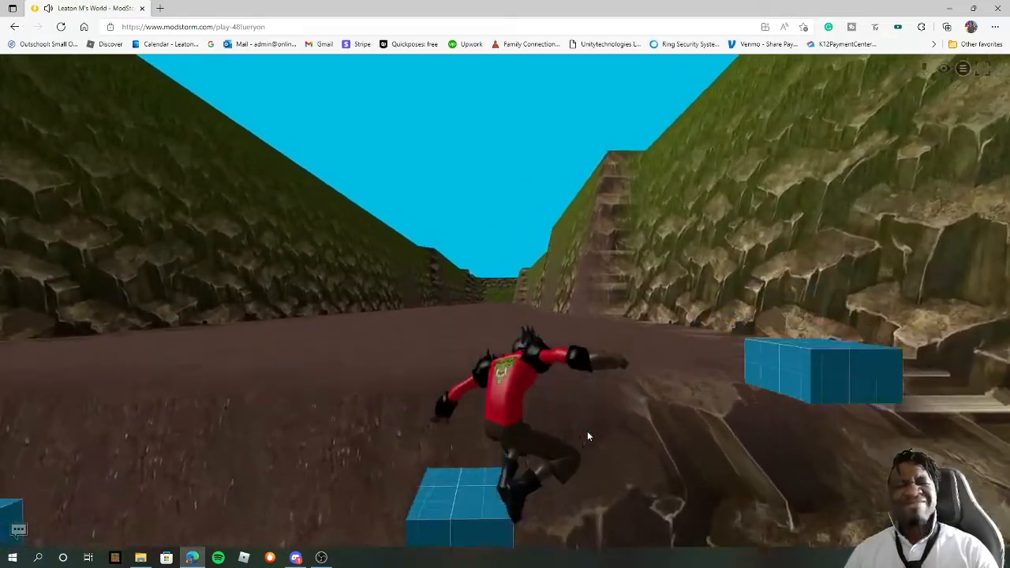